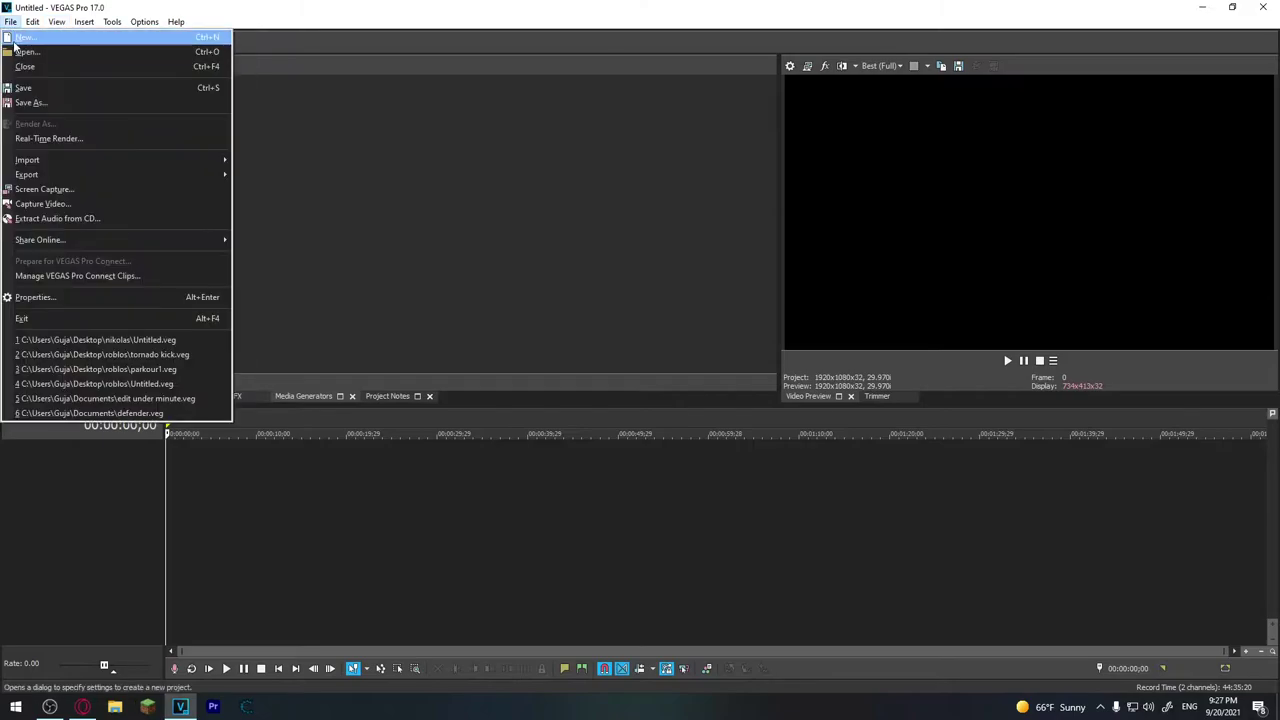
- Examine the width, height and frame rate options for a new project and close them without creating it
drag(582, 125, 545, 144)
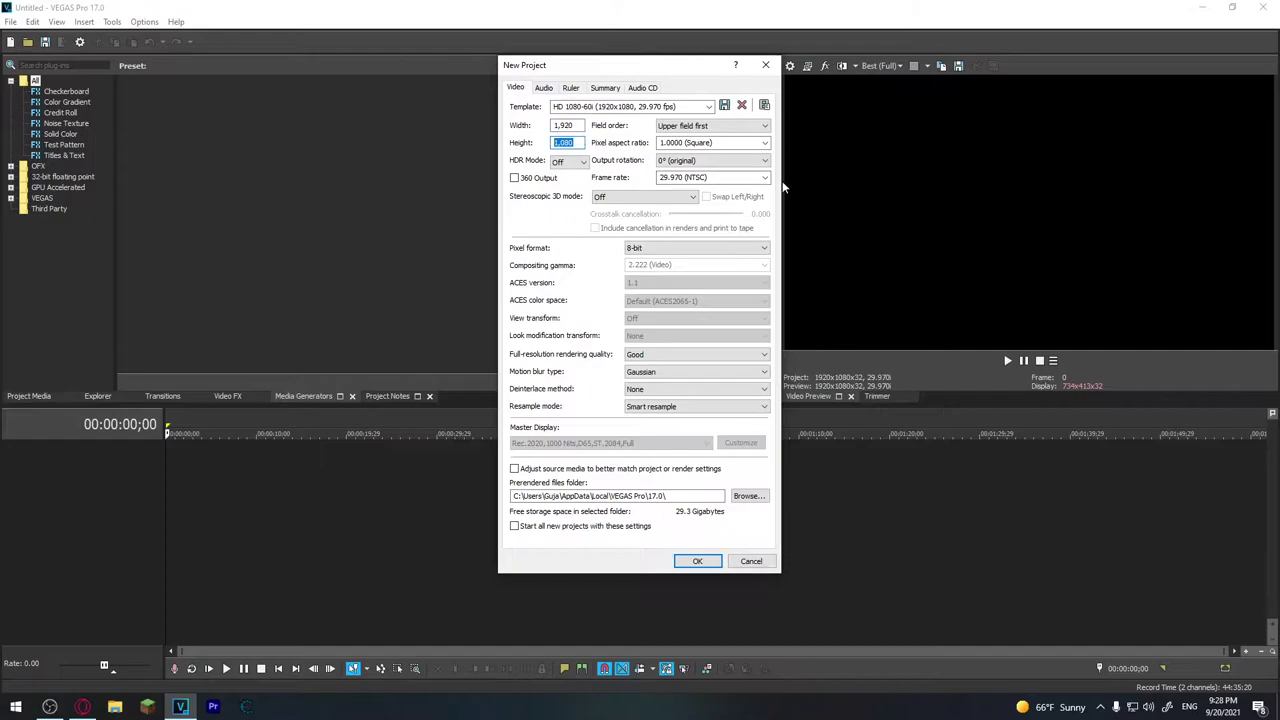
click(765, 178)
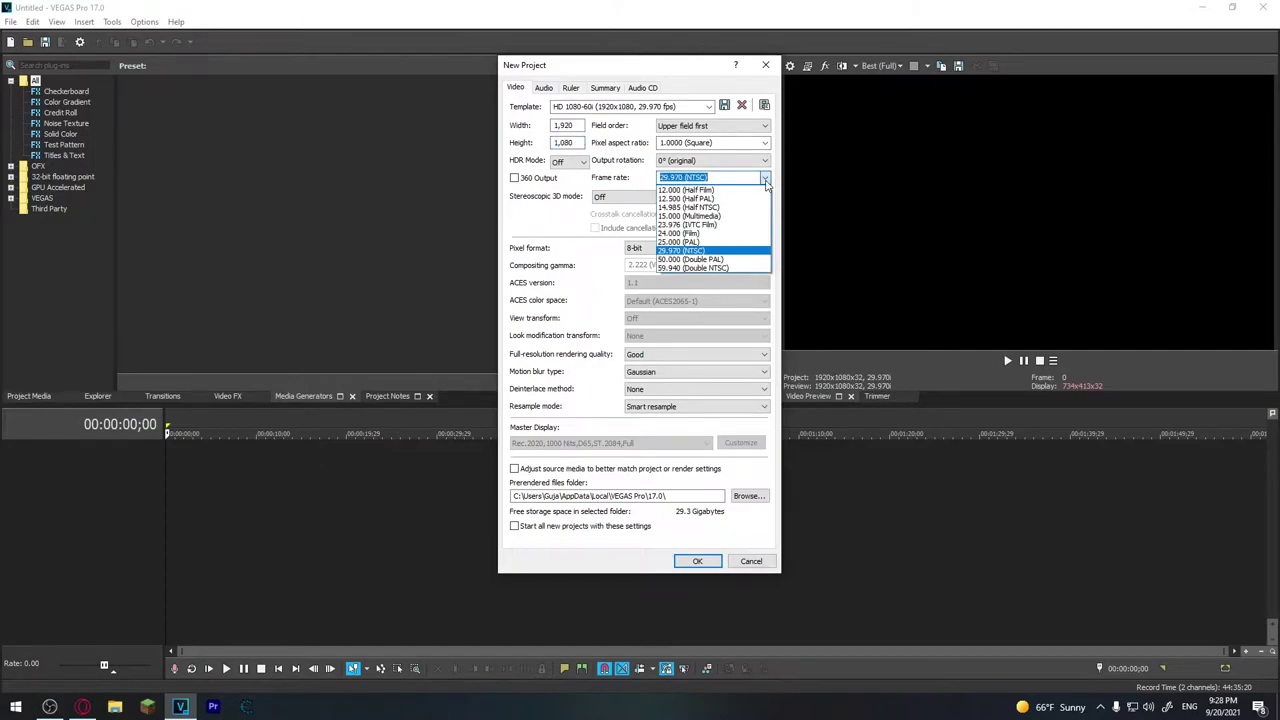
click(566, 245)
click(764, 180)
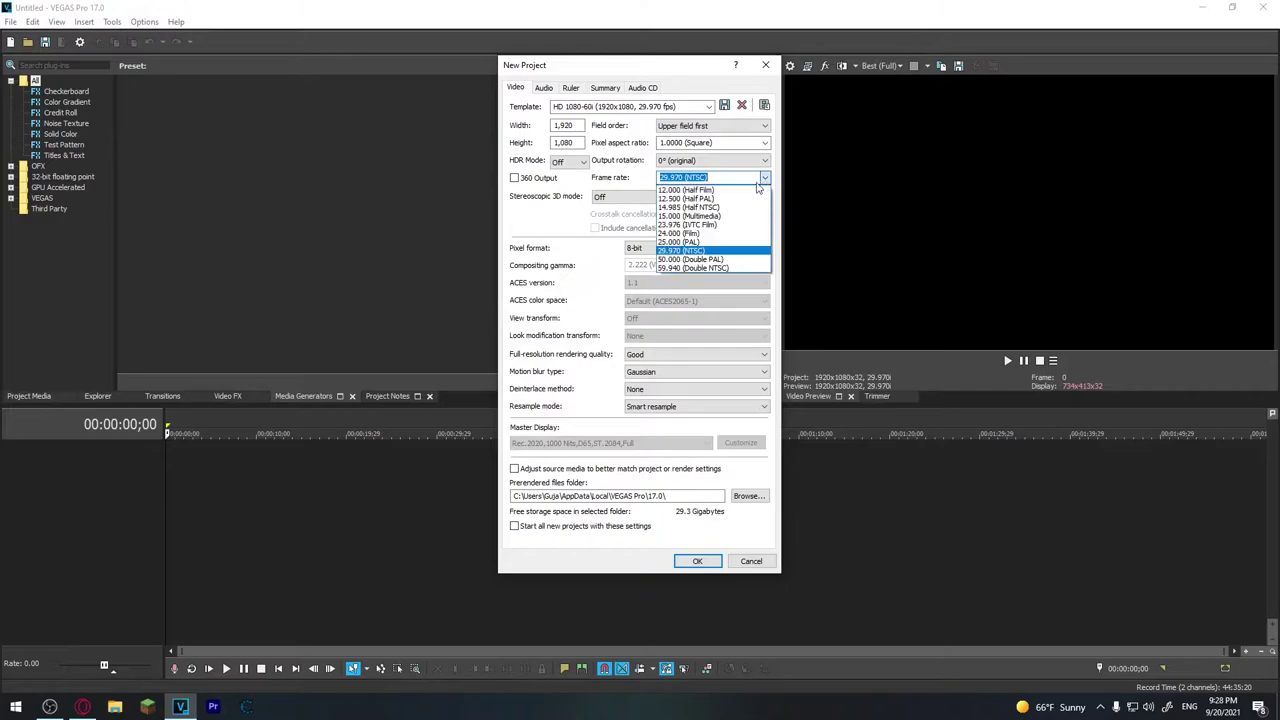
click(562, 128)
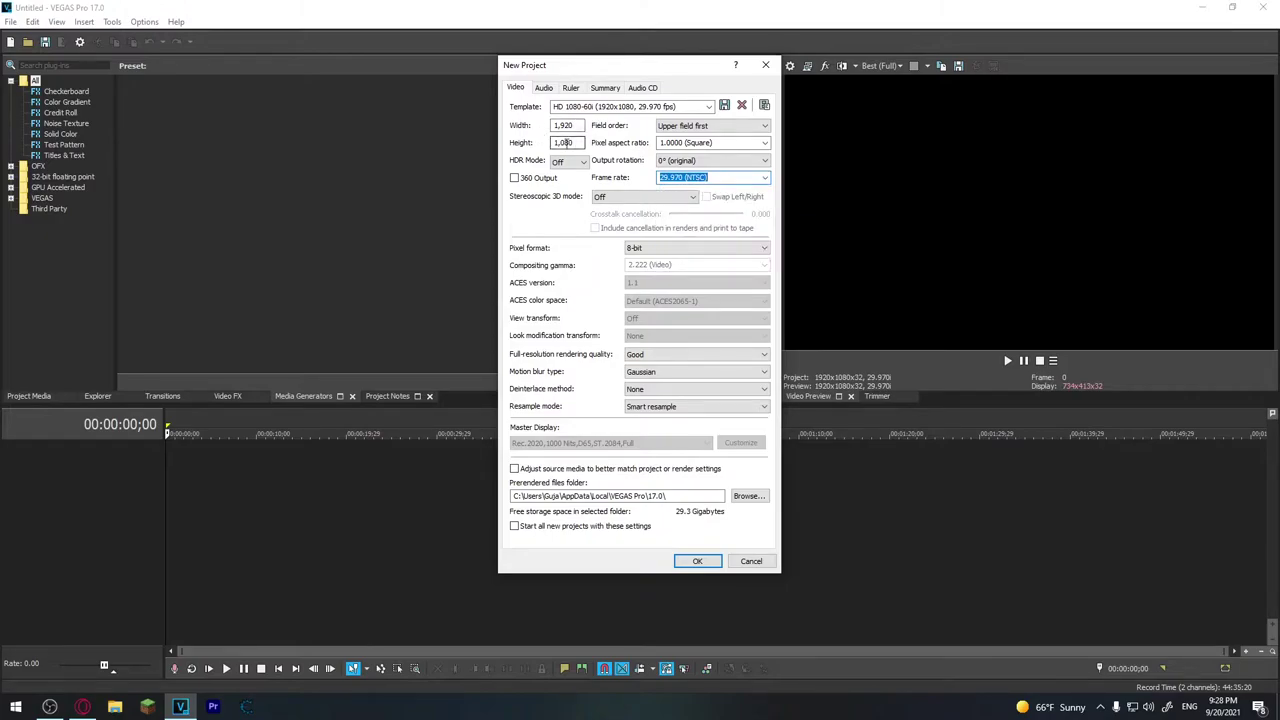
click(764, 178)
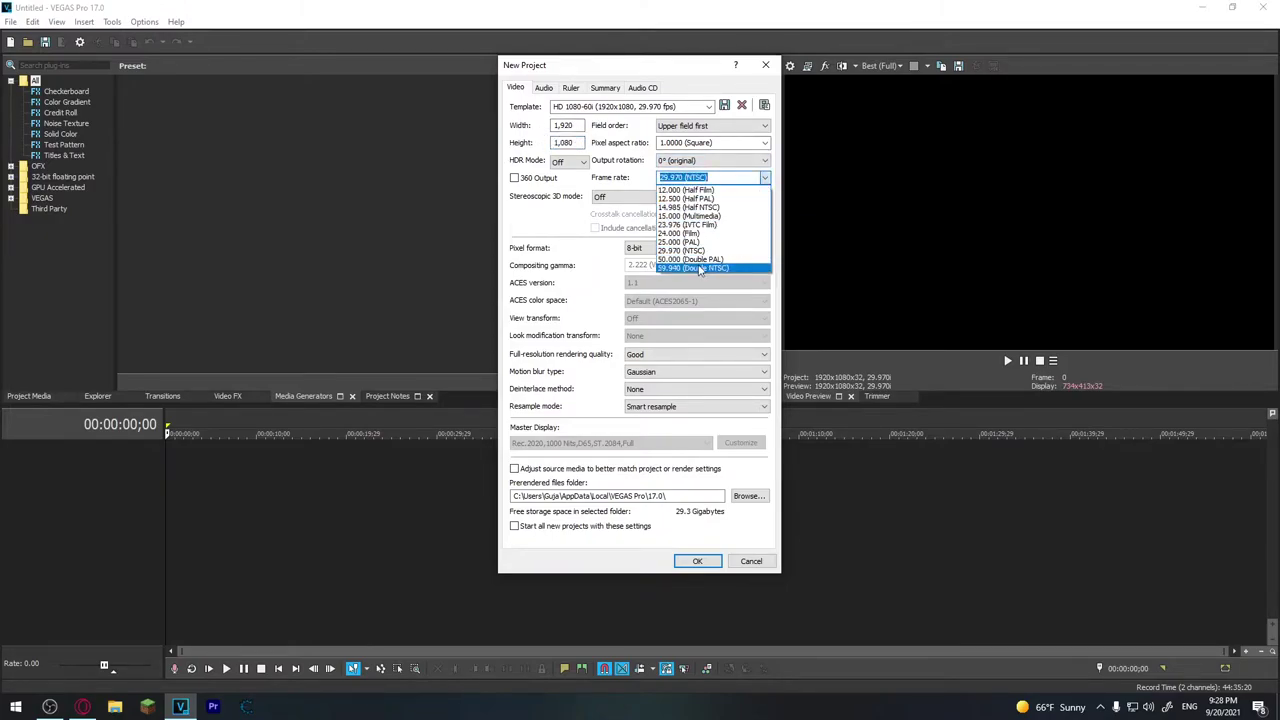
click(533, 220)
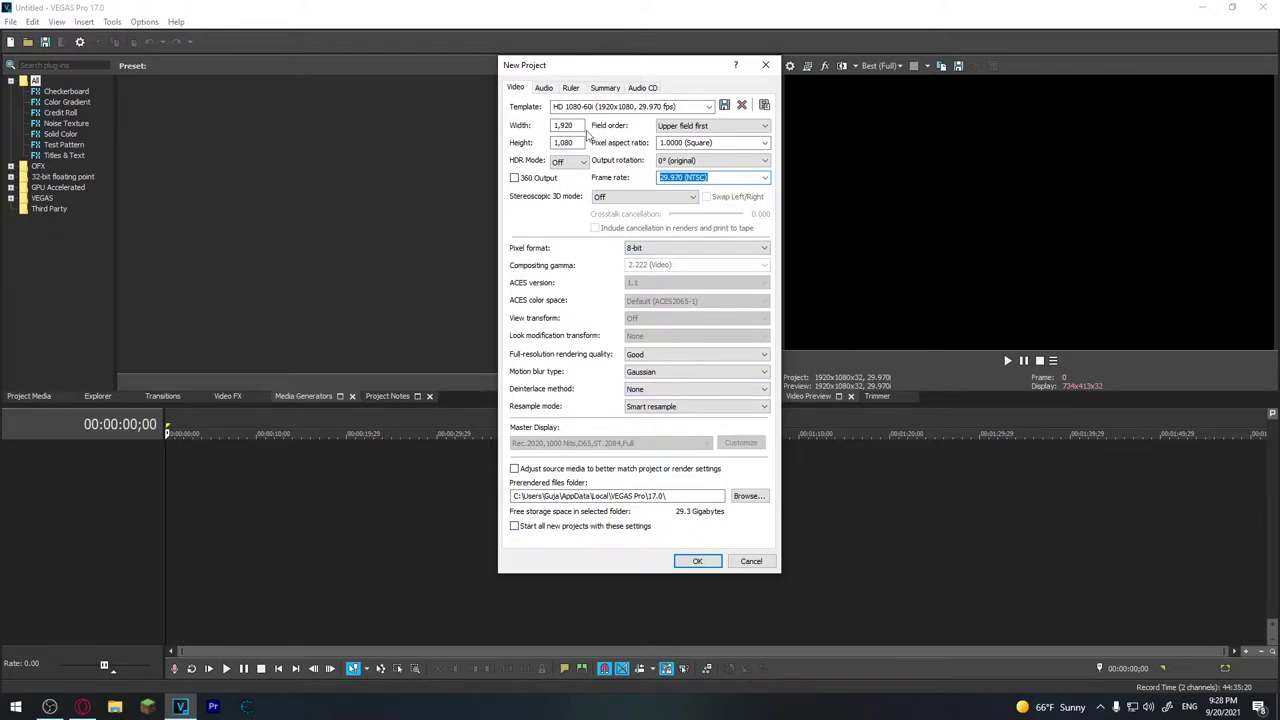
drag(563, 69, 566, 88)
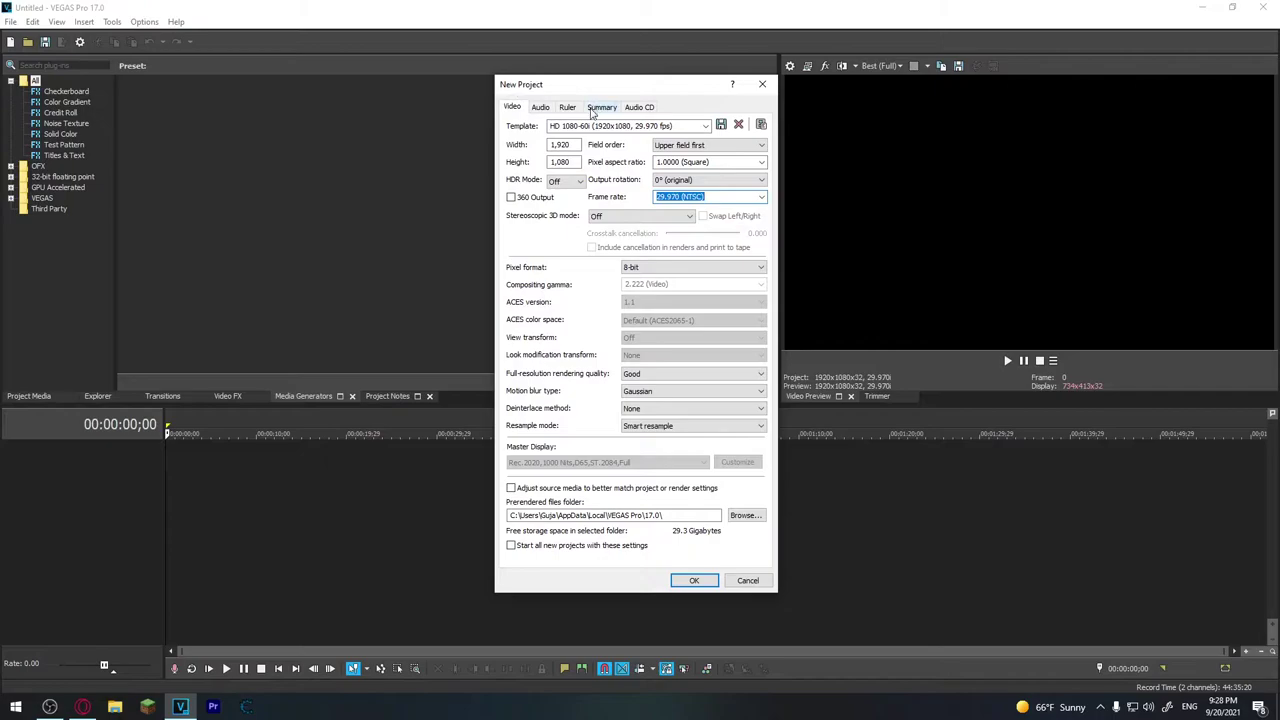
click(763, 84)
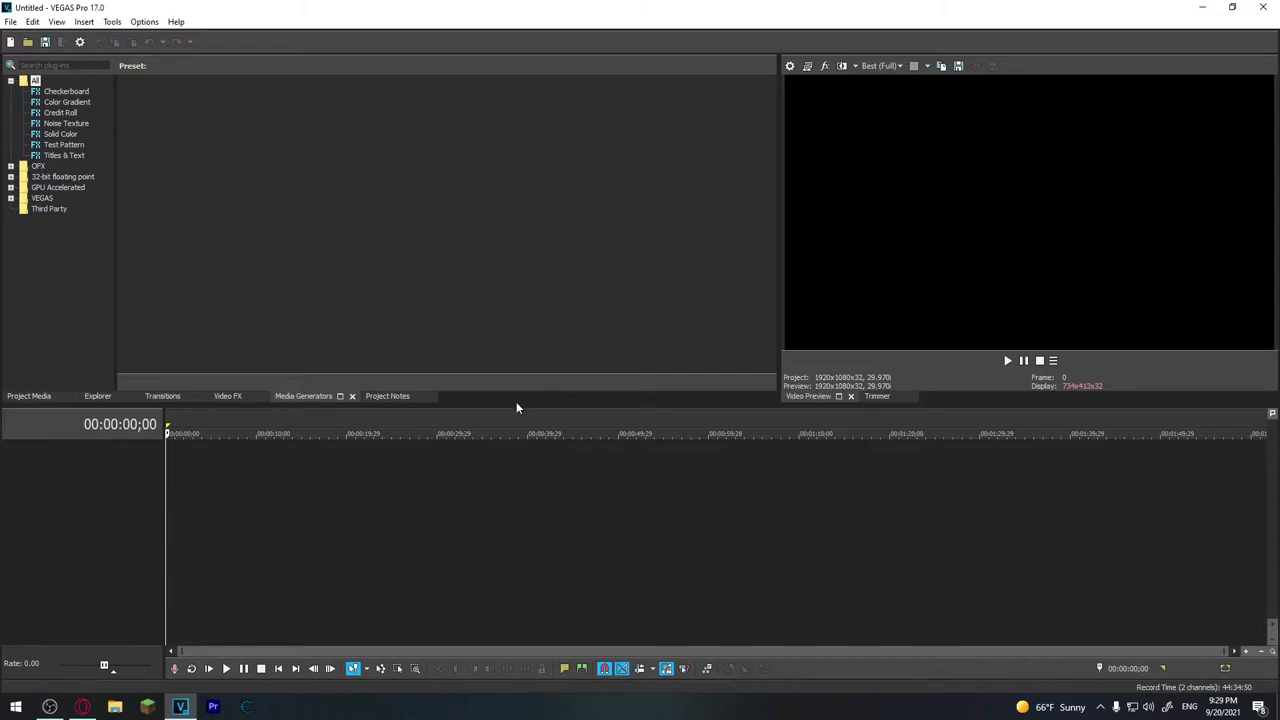
- Set the current project's frame rate to 60 fps in its properties and apply the change
click(10, 21)
click(49, 305)
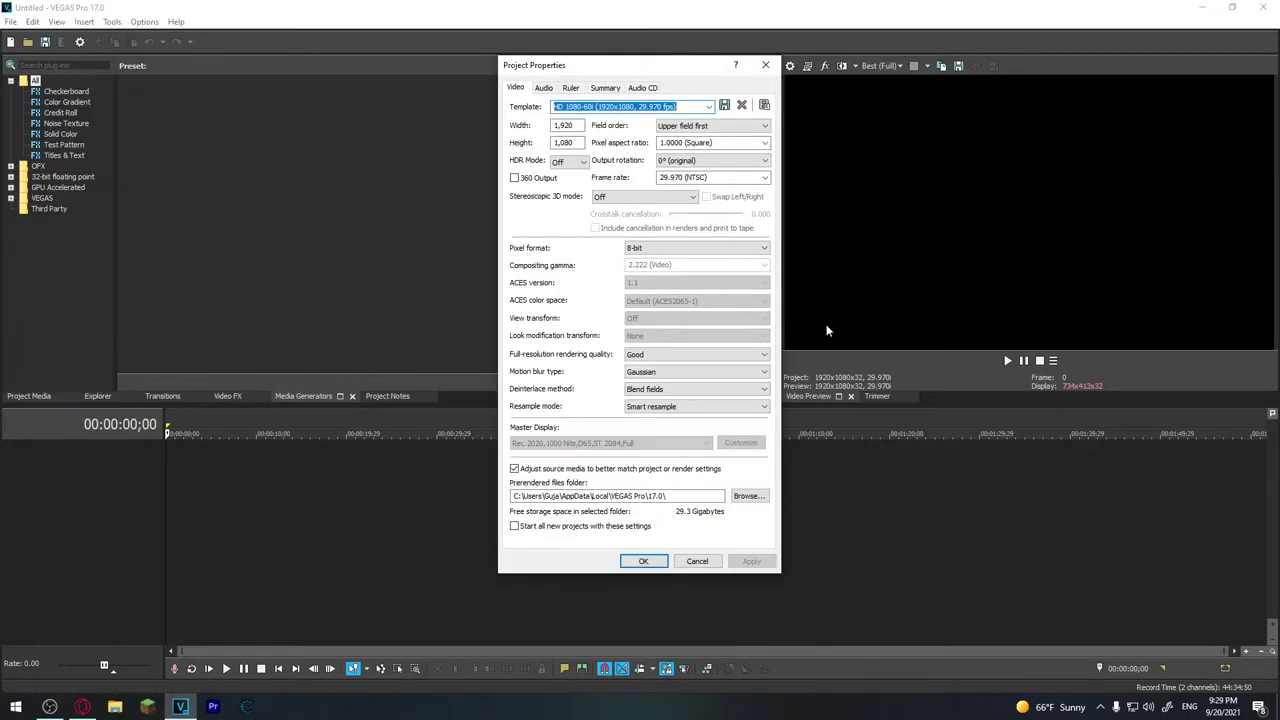
drag(614, 67, 586, 106)
click(548, 165)
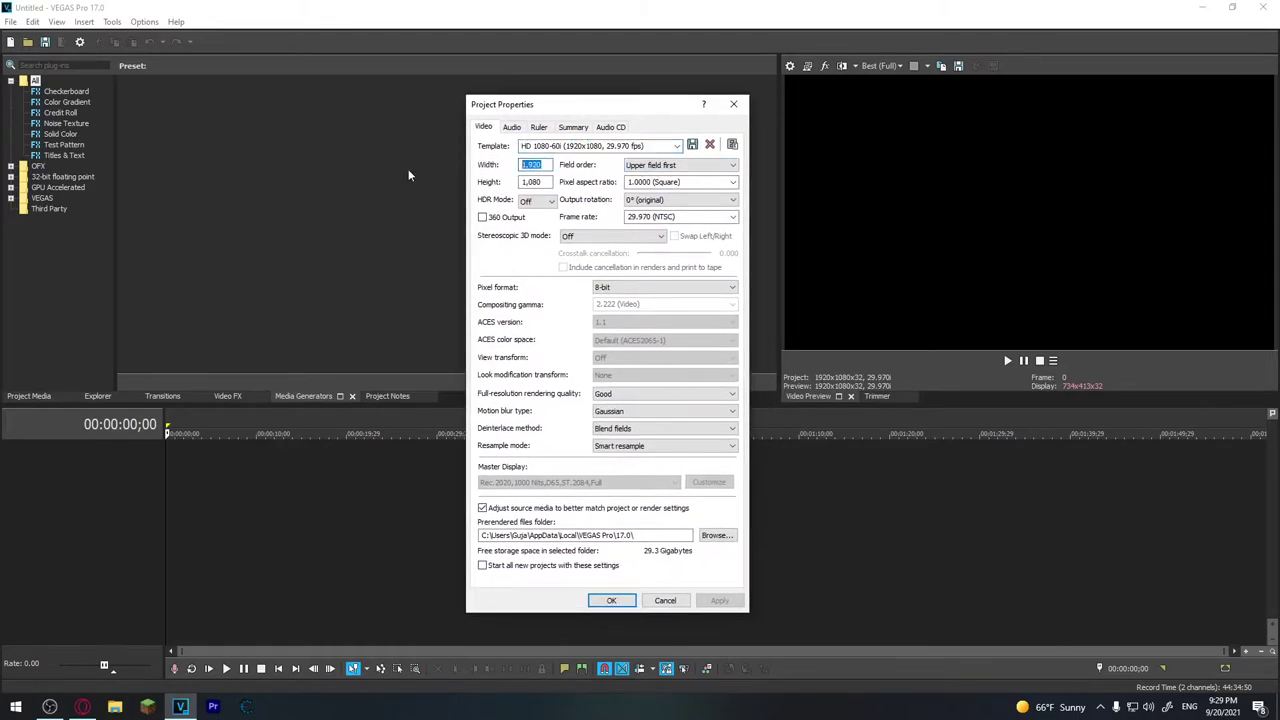
key(Tab)
click(702, 217)
text(60)
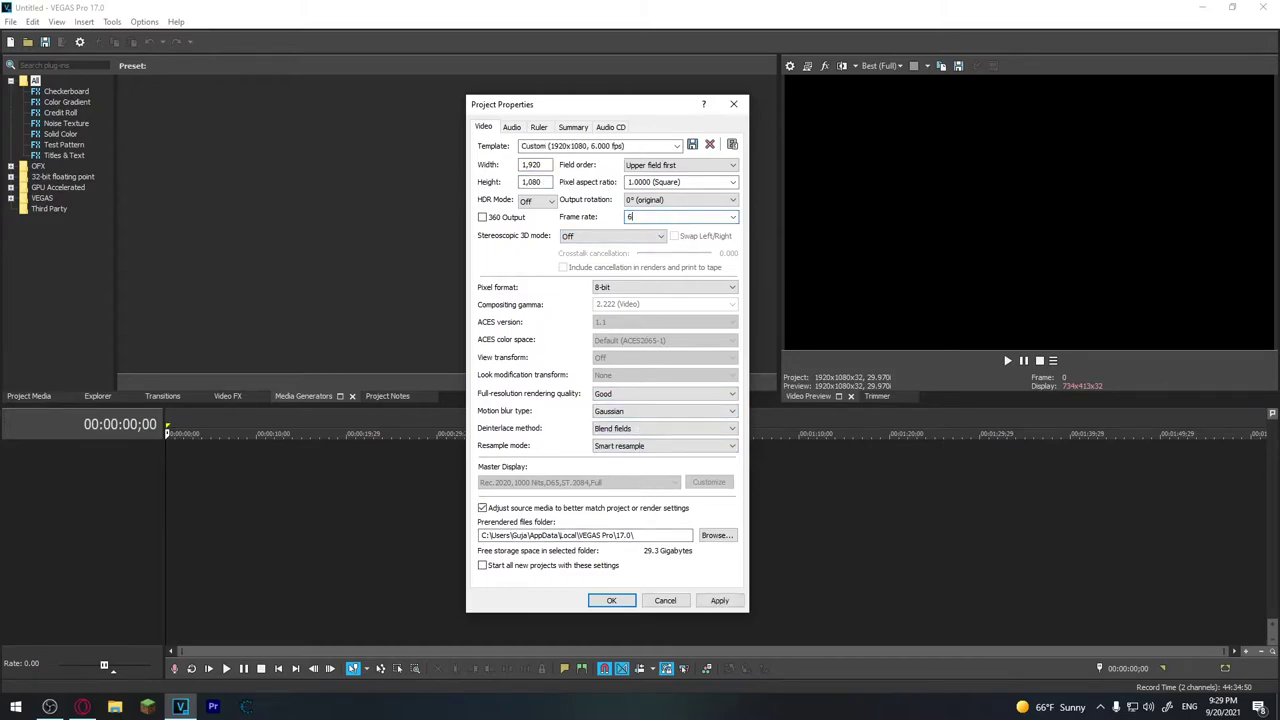
click(541, 164)
click(719, 600)
click(611, 601)
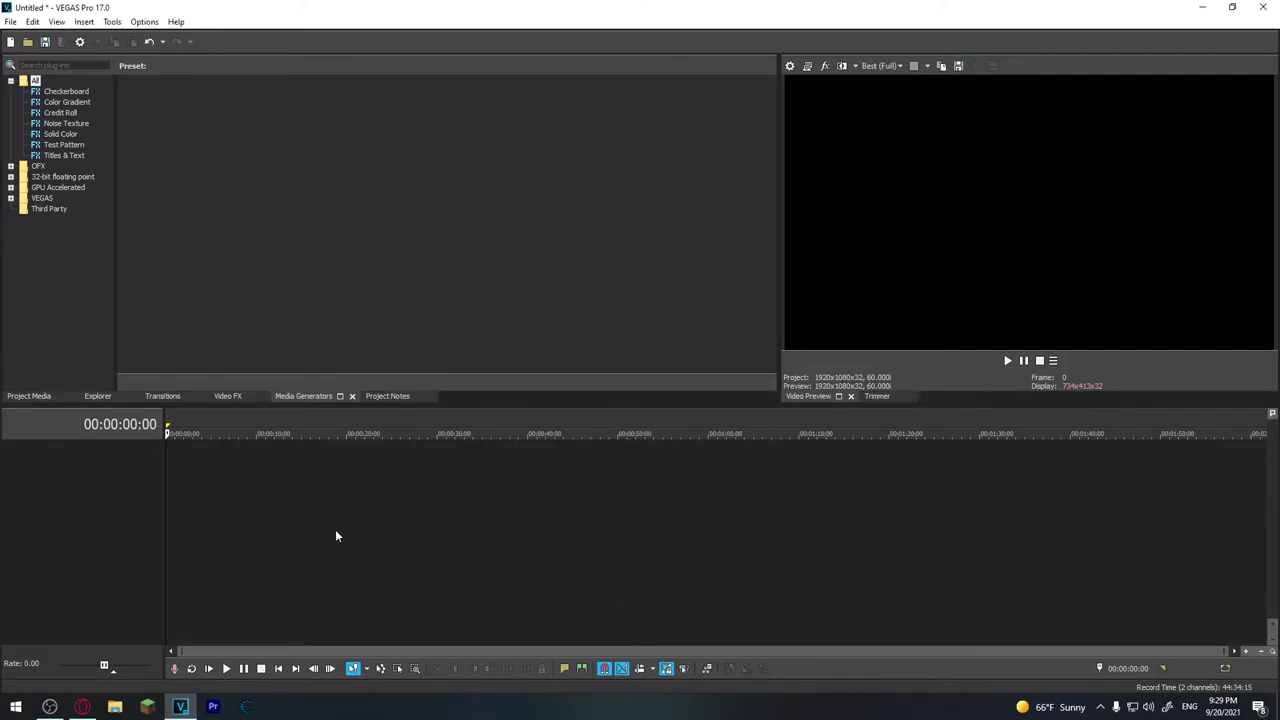
key(ctrl+o)
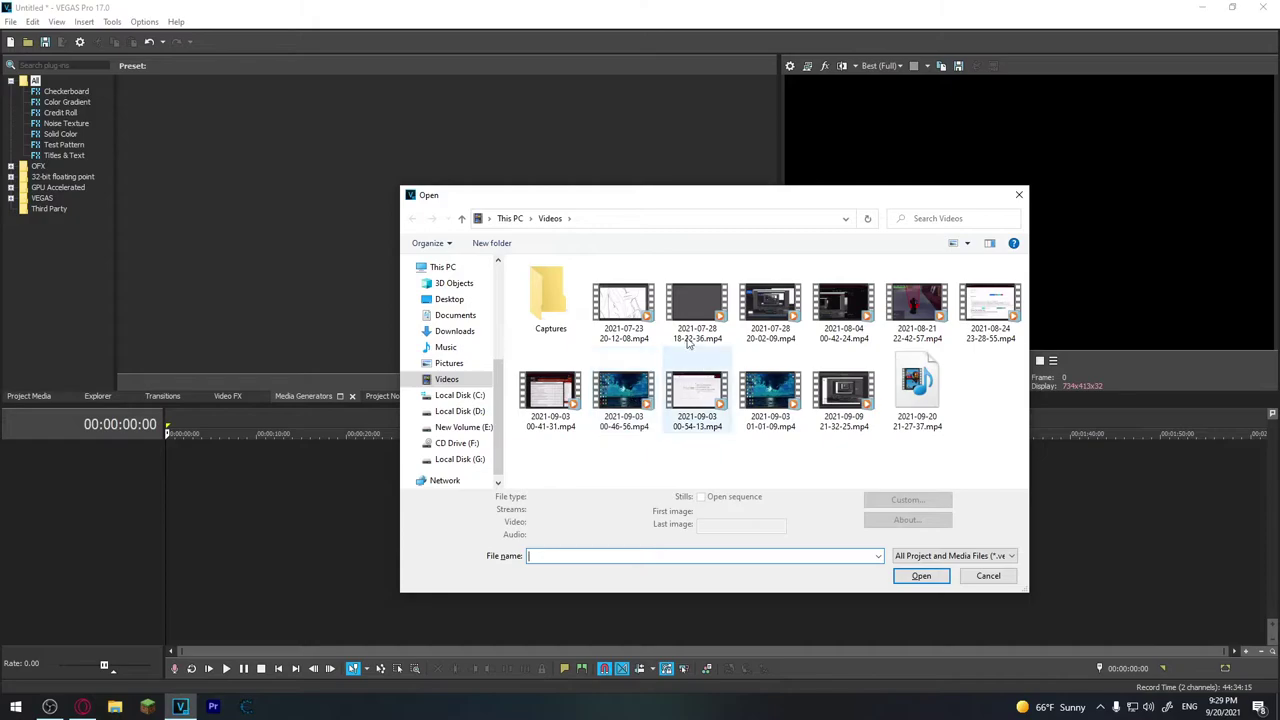
click(698, 303)
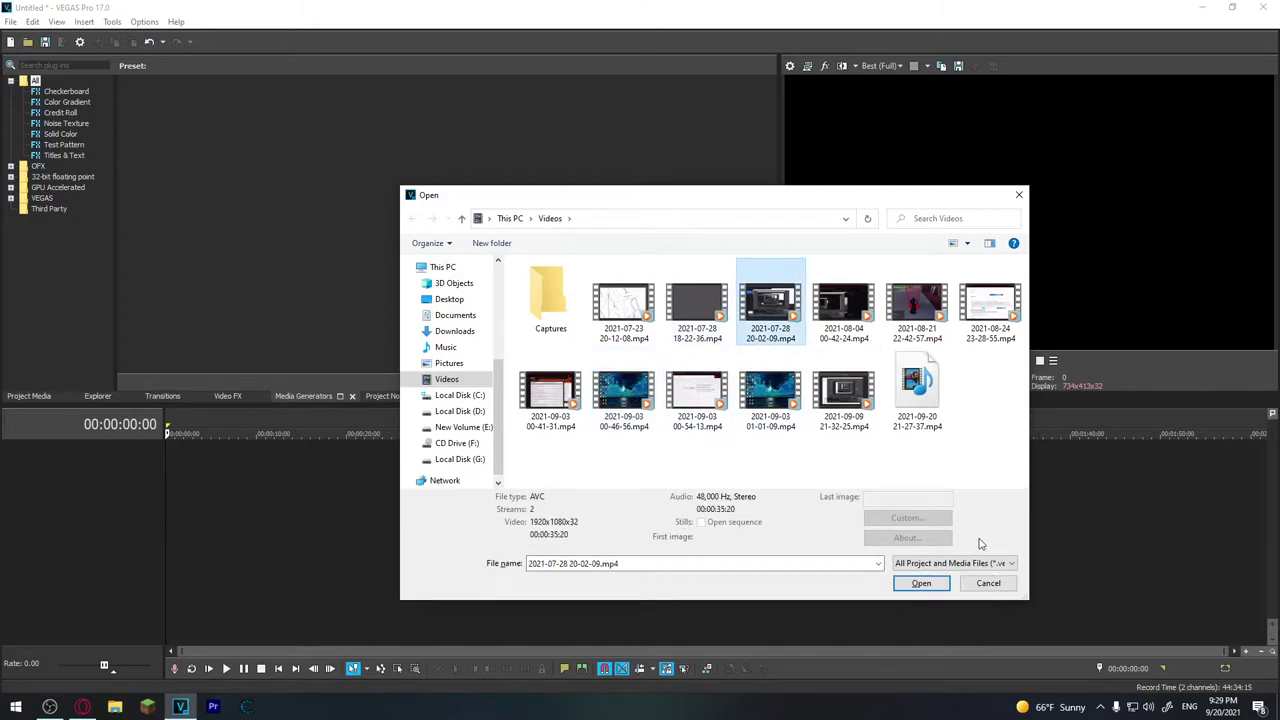
click(624, 400)
double_click(624, 400)
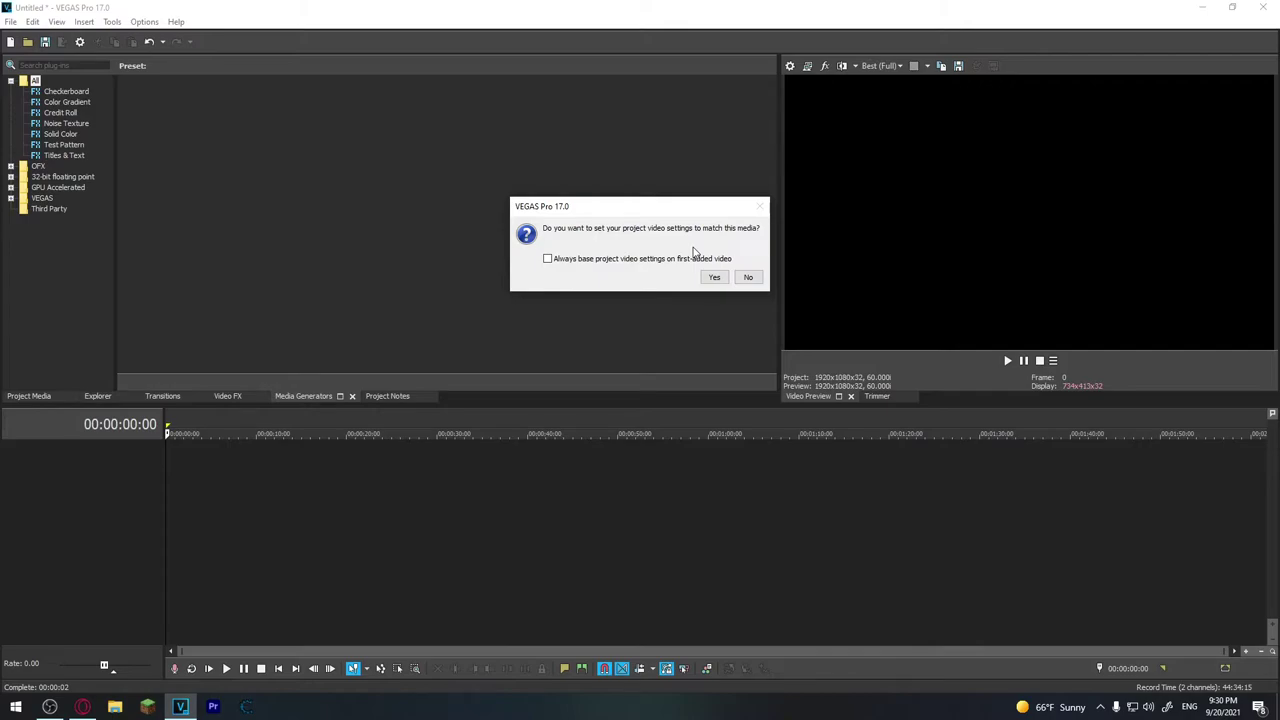
click(714, 277)
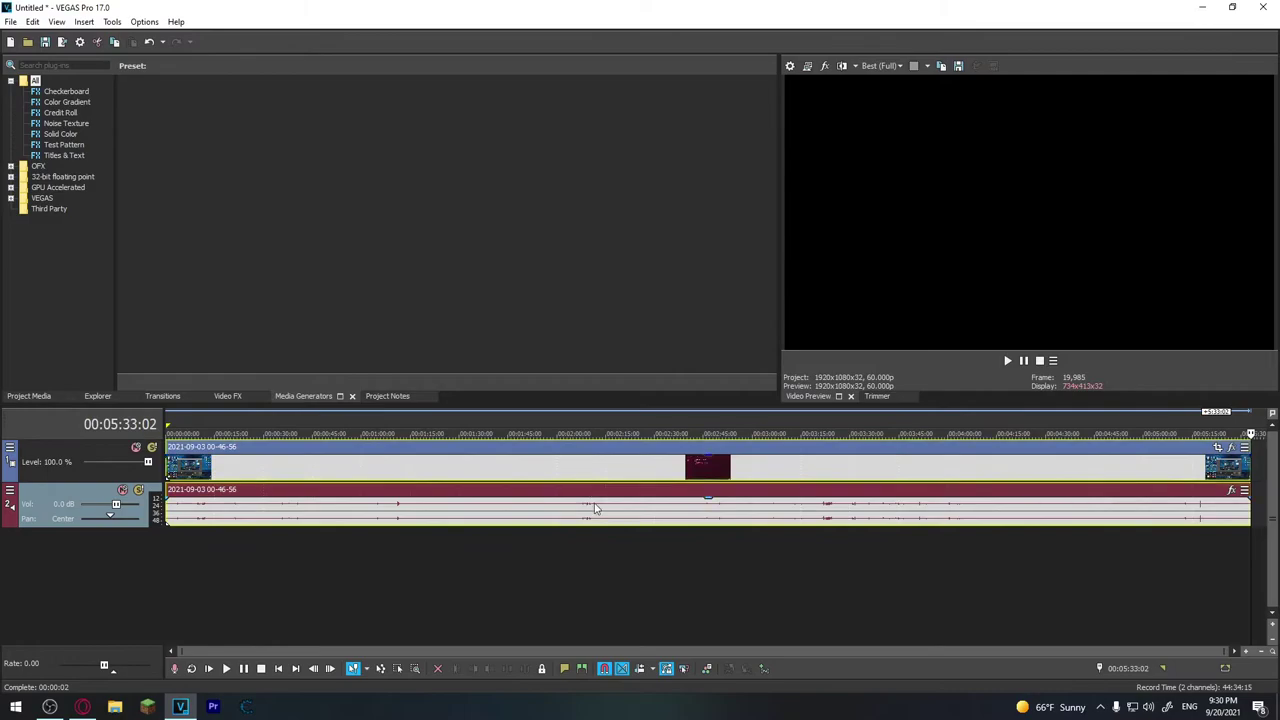
- Split the video and its audio on the timeline at 00:02:23:12 and 00:02:39:23
click(634, 427)
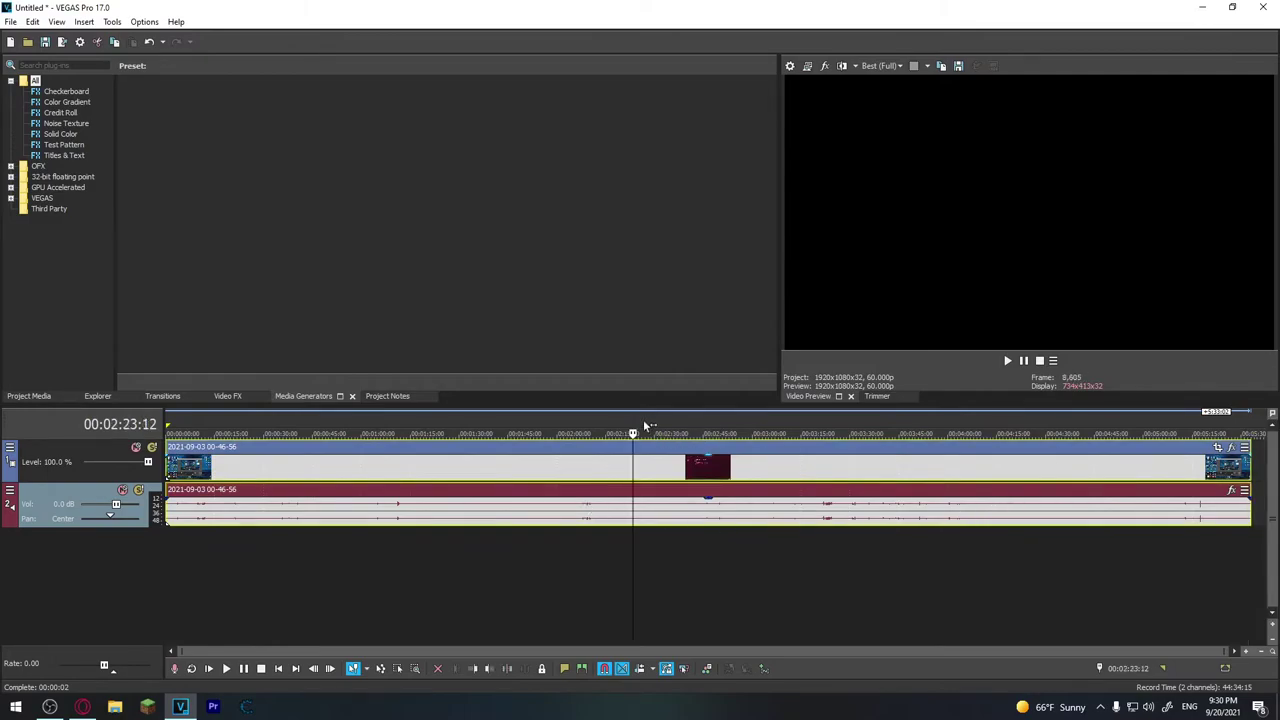
key(s)
click(682, 428)
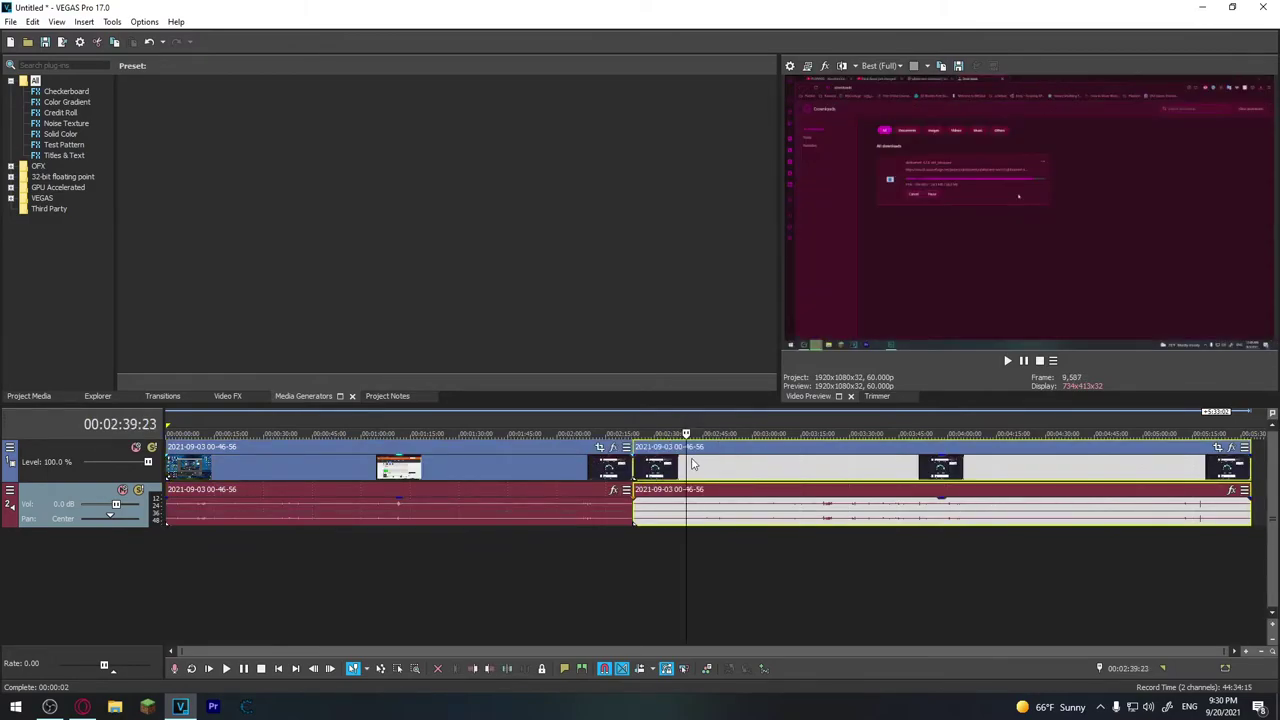
key(s)
- Delete the long segments before and after the short middle clip and move that clip to the timeline's start
click(702, 474)
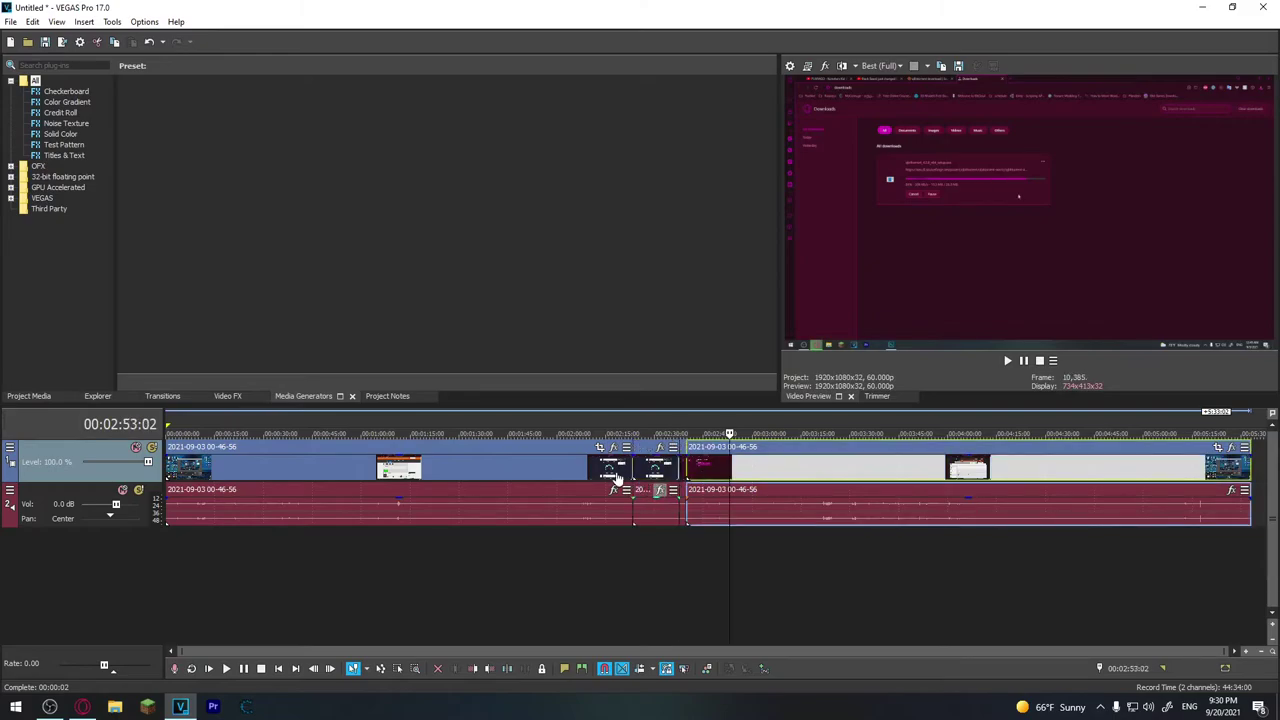
key(Delete)
key(Delete)
click(680, 466)
drag(680, 466, 190, 470)
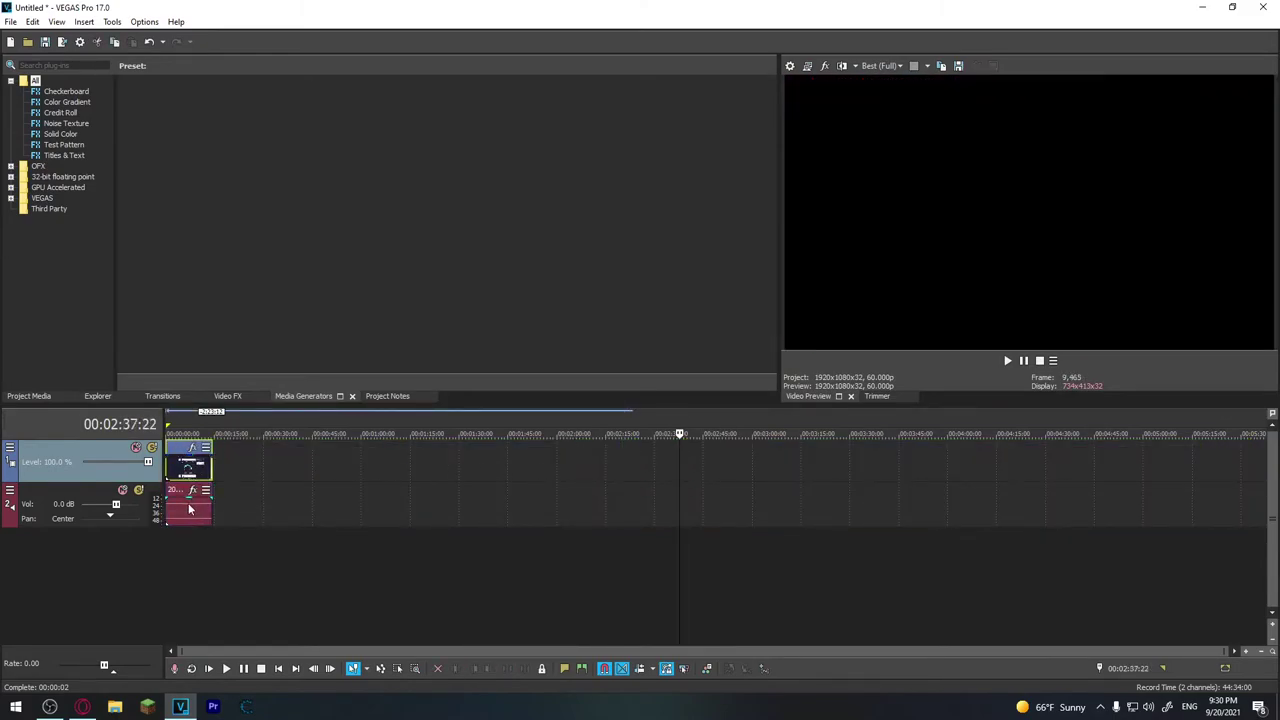
- Delete the remaining clip's audio and set the timeline selection to the clip's 14:10 range
click(186, 506)
drag(216, 411, 166, 411)
key(Delete)
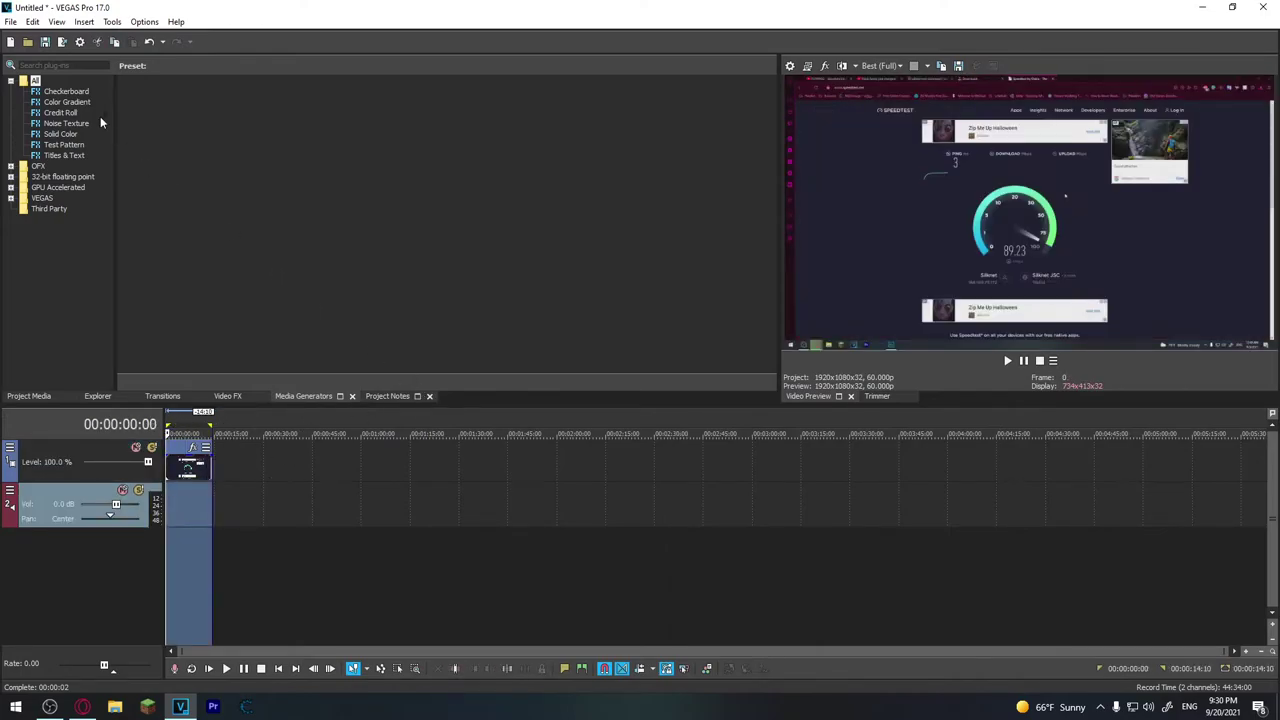
- Choose the MAGIX AVC/AAC MP4 render format with the Internet HD 1080p 29.97 fps template
click(11, 22)
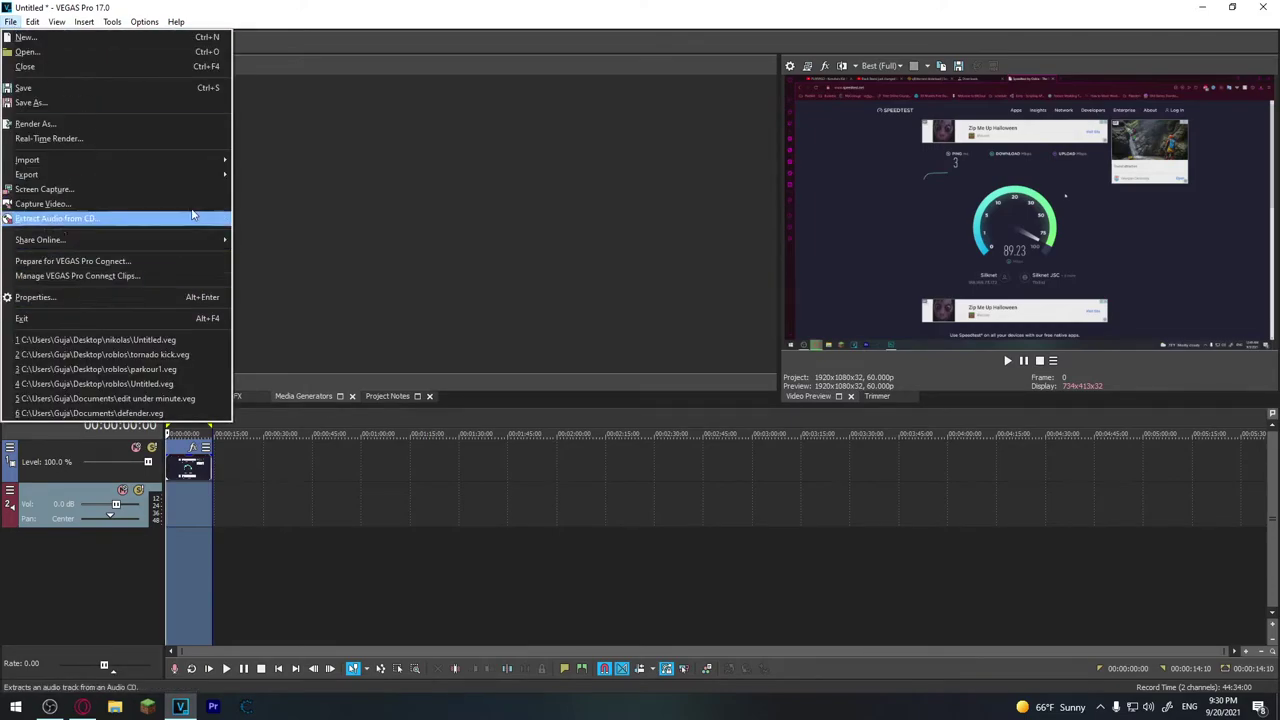
click(60, 125)
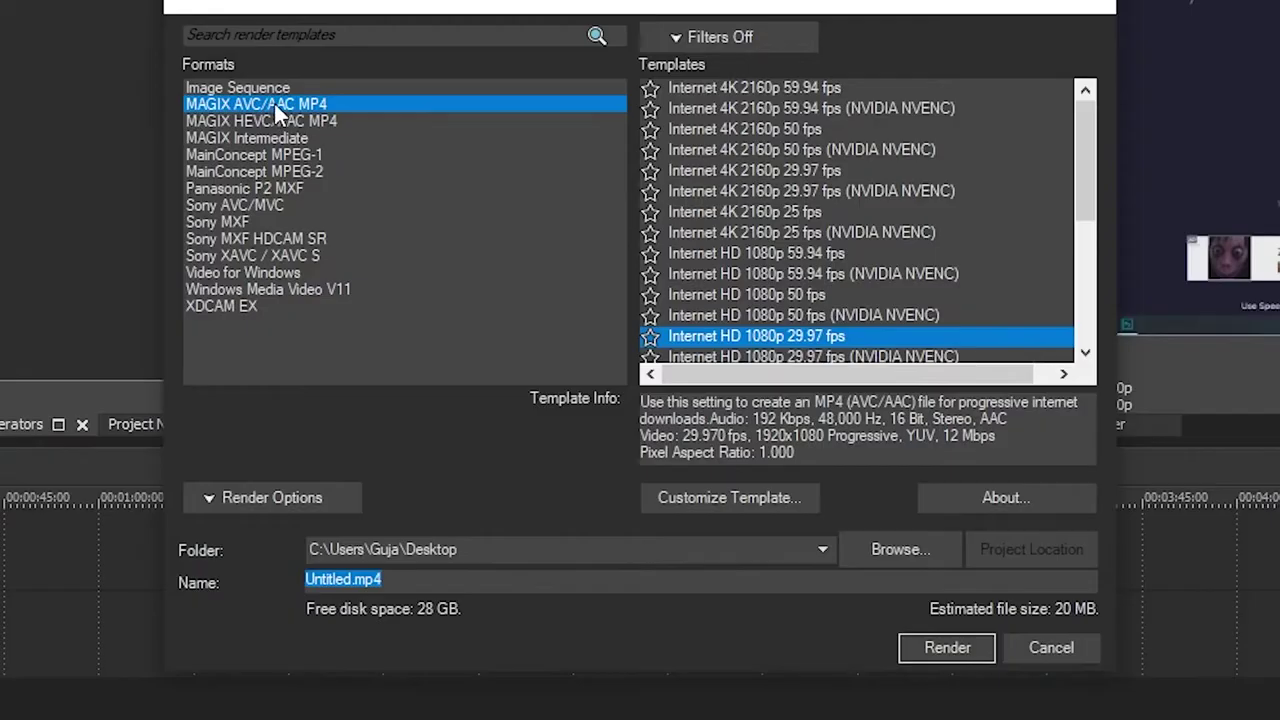
click(243, 104)
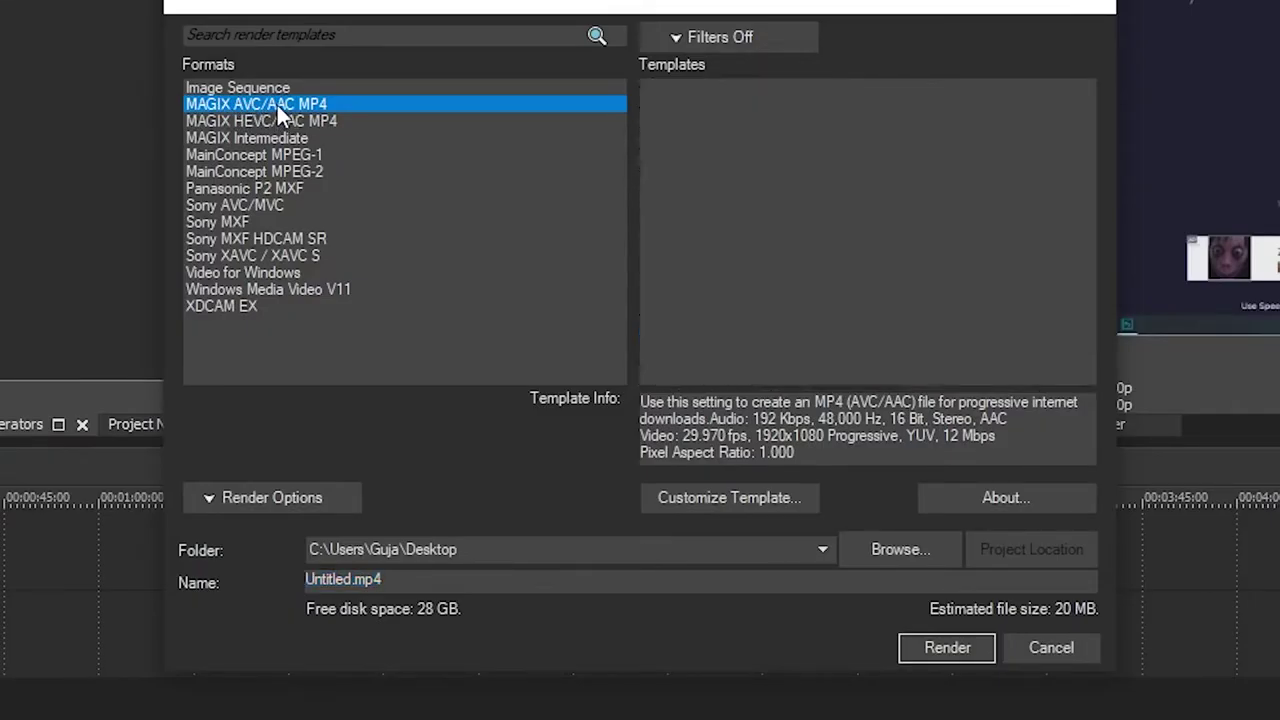
scroll(800, 220, down, 4)
scroll(844, 255, up, 2)
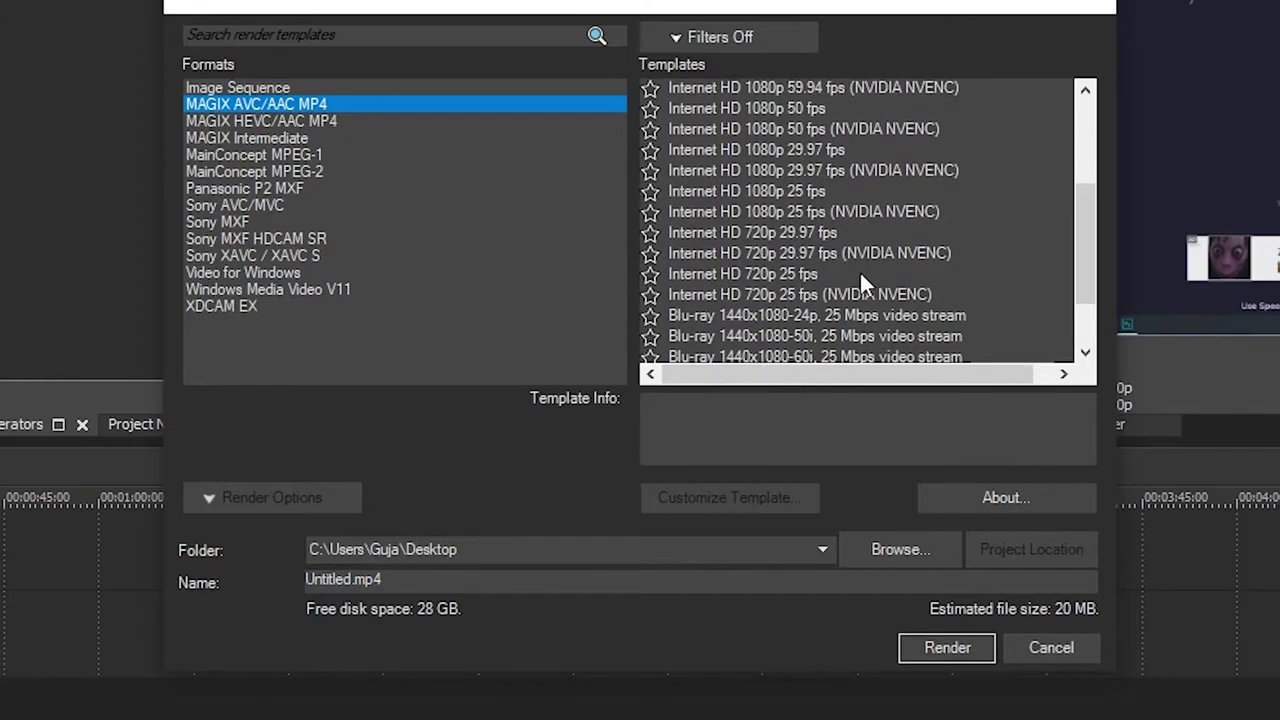
scroll(820, 258, up, 1)
click(846, 266)
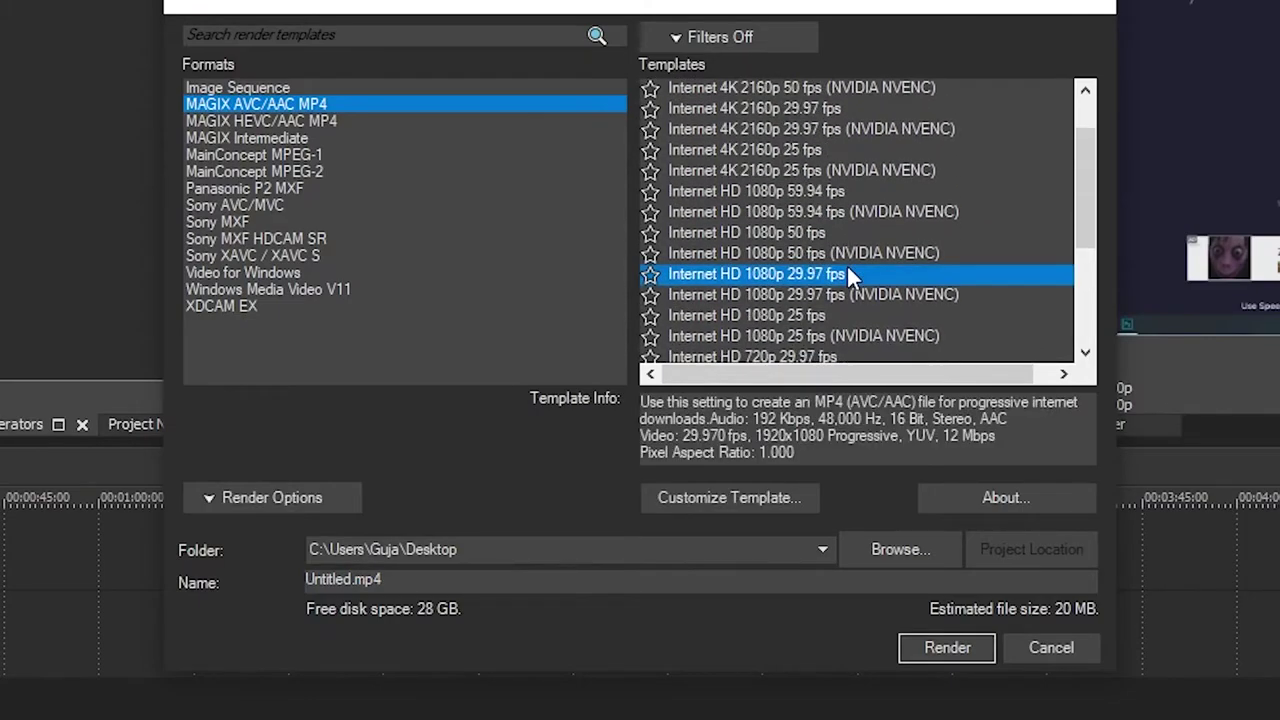
scroll(835, 319, down, 2)
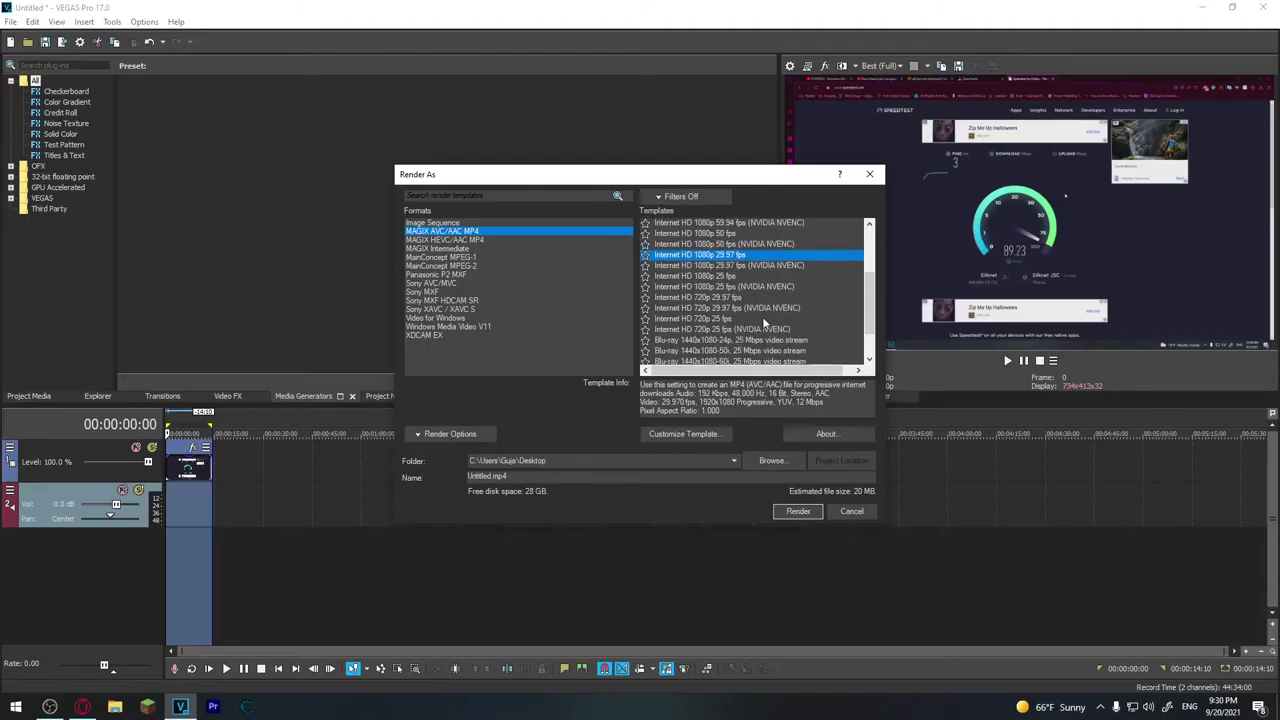
scroll(752, 283, up, 1)
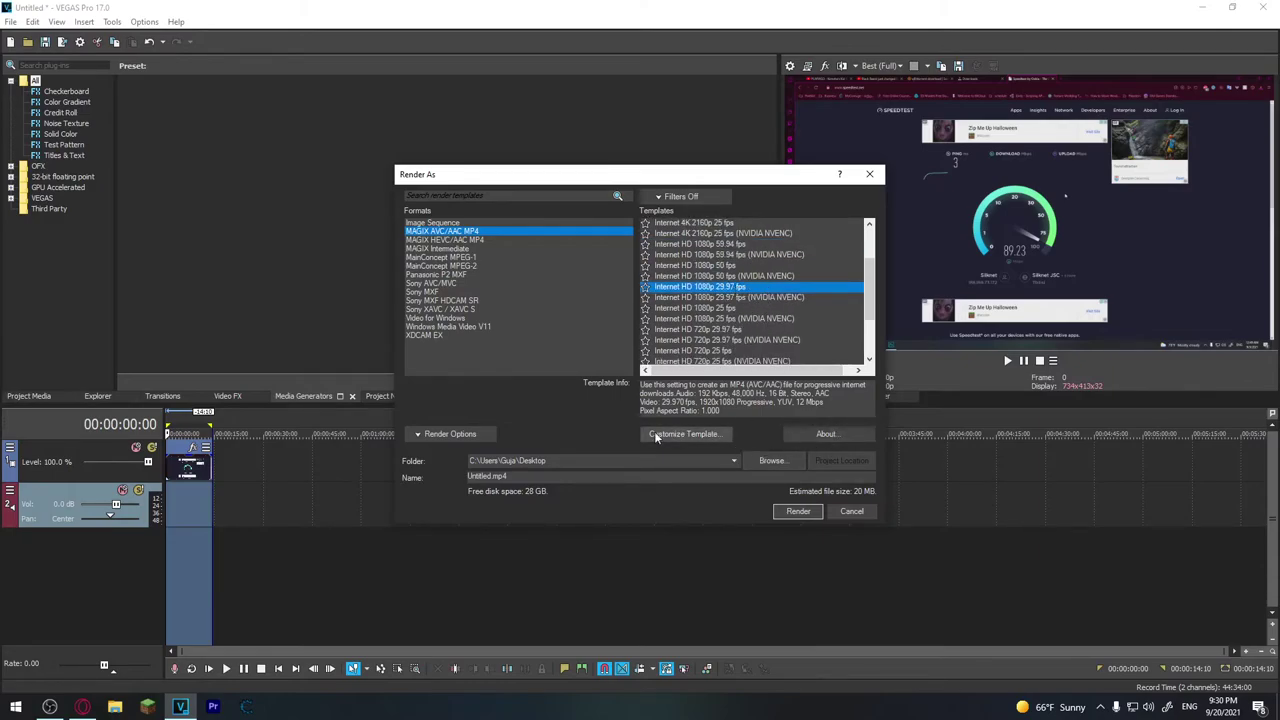
- Customize the render template's frame rate to 60 and leave the render settings without rendering
click(712, 438)
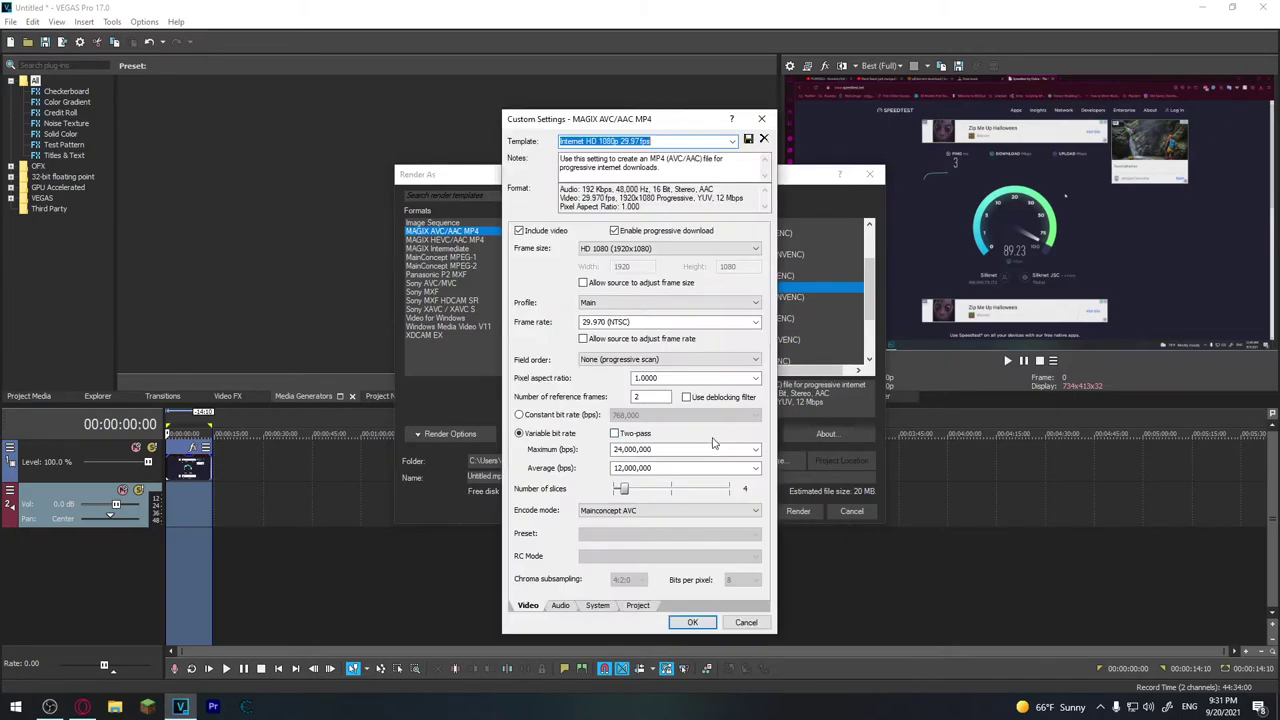
click(705, 327)
text(60)
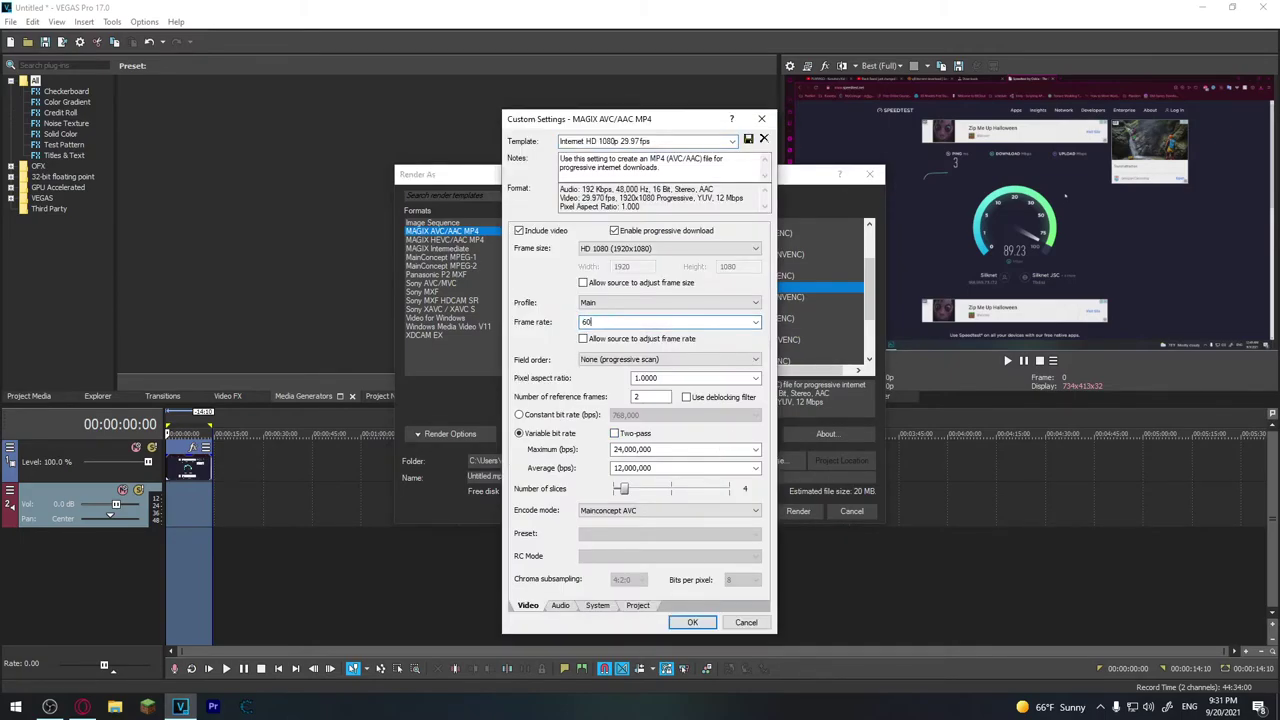
click(692, 623)
drag(704, 185, 680, 201)
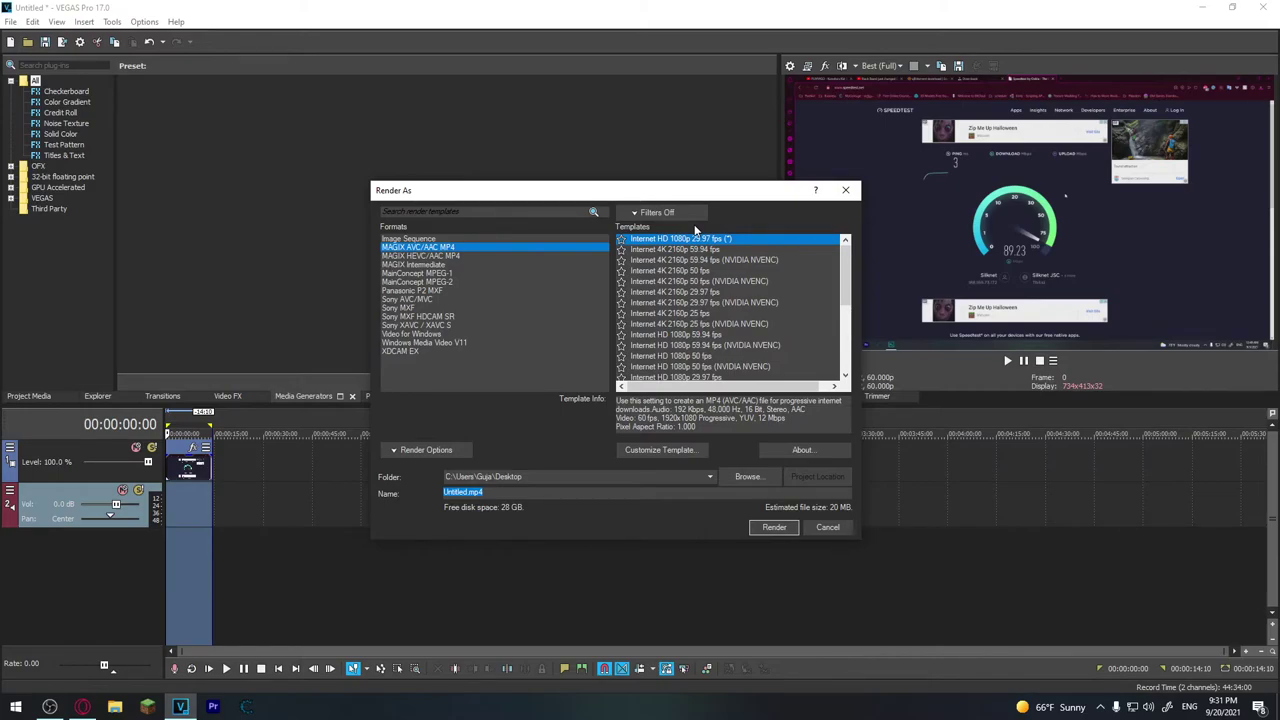
click(842, 524)
- Set the project's frame size to 1080 wide by 1920 high in the project properties and apply the change
click(10, 21)
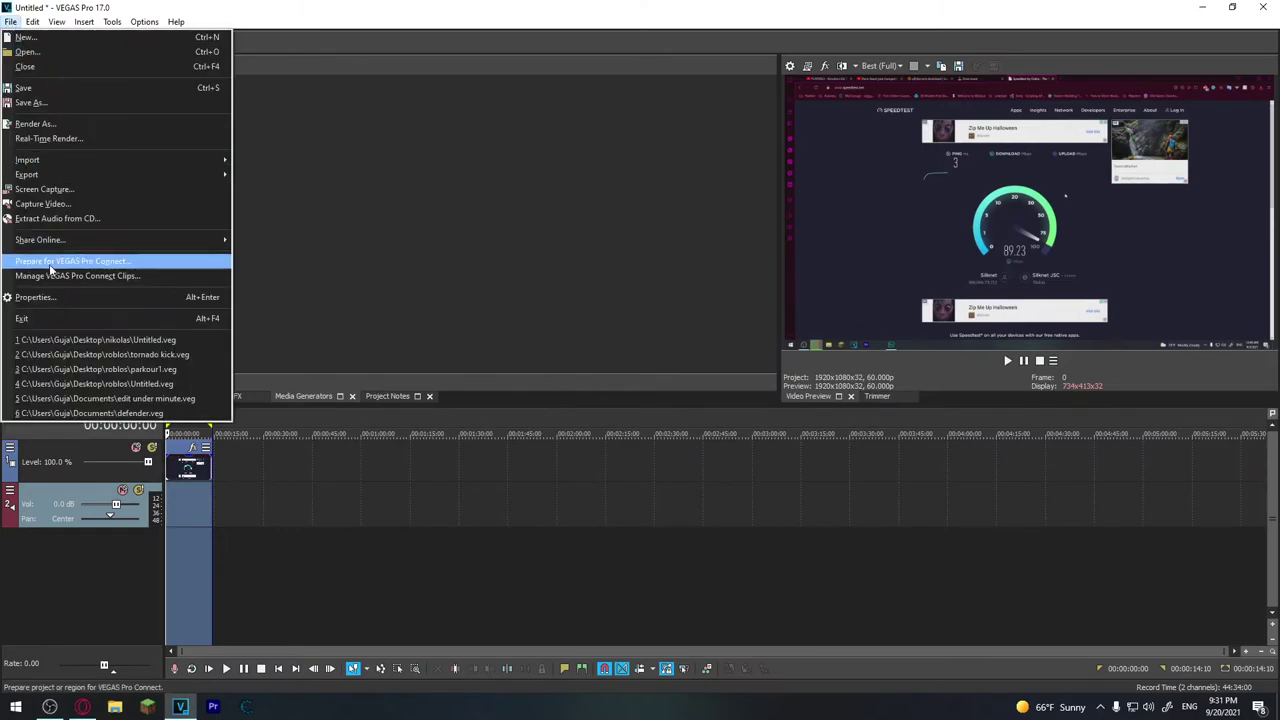
click(35, 297)
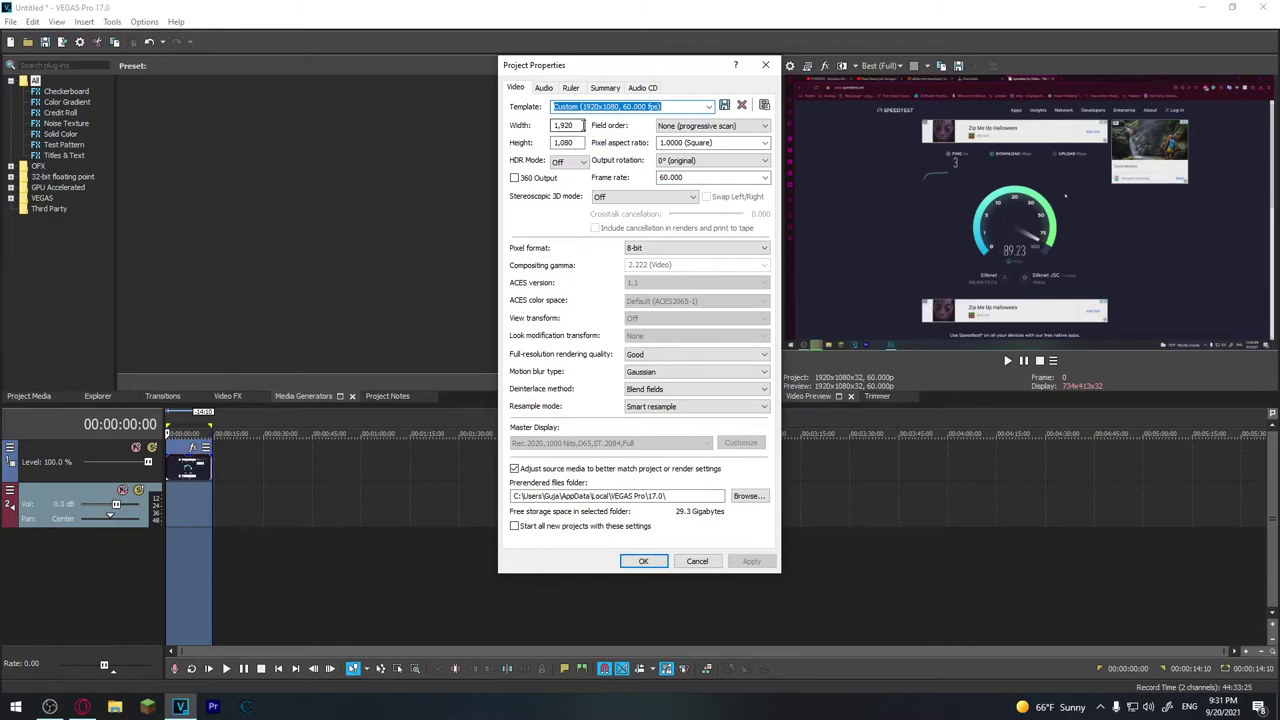
key(Tab)
key(Tab)
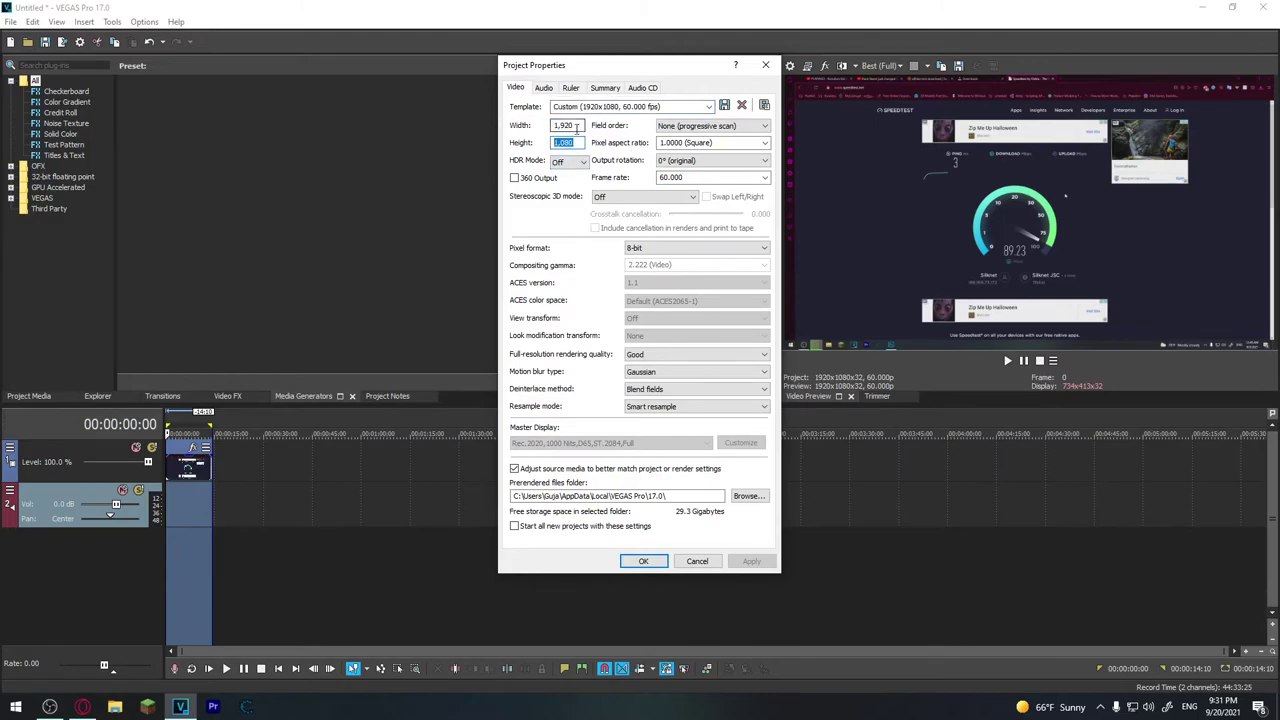
key(ctrl+x)
key(shift+Tab)
key(ctrl+v)
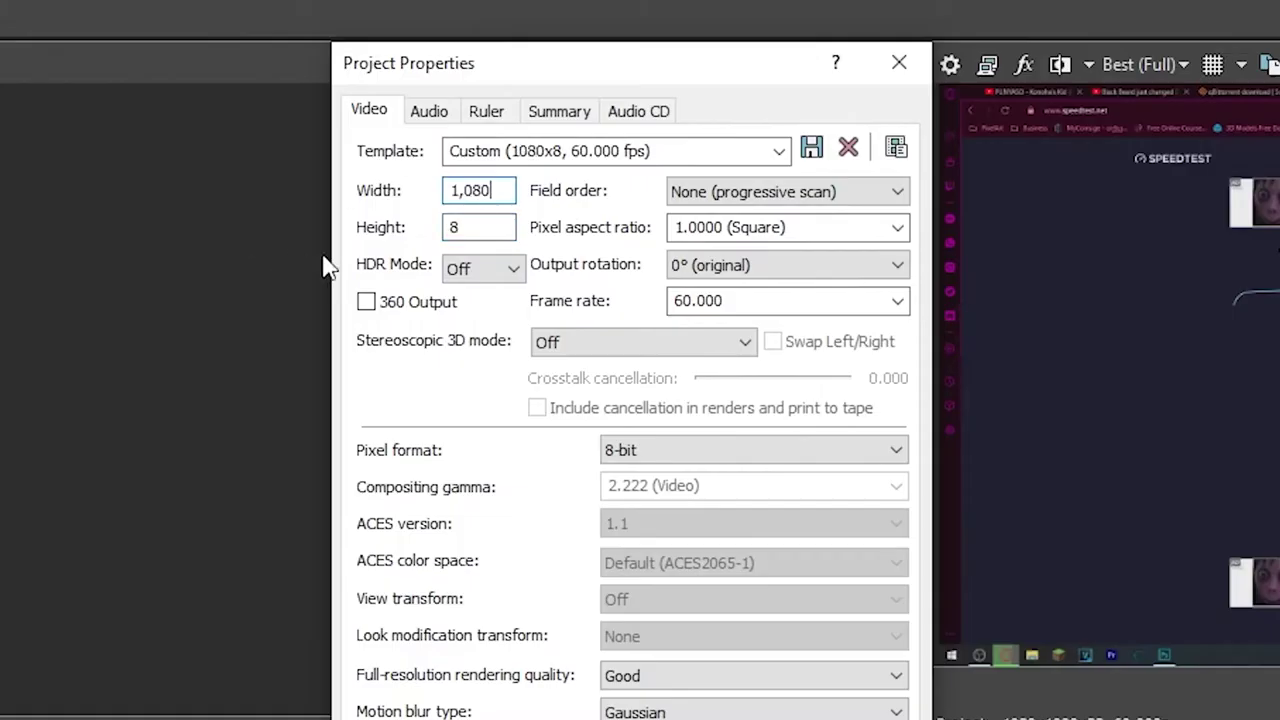
key(Tab)
text(1920)
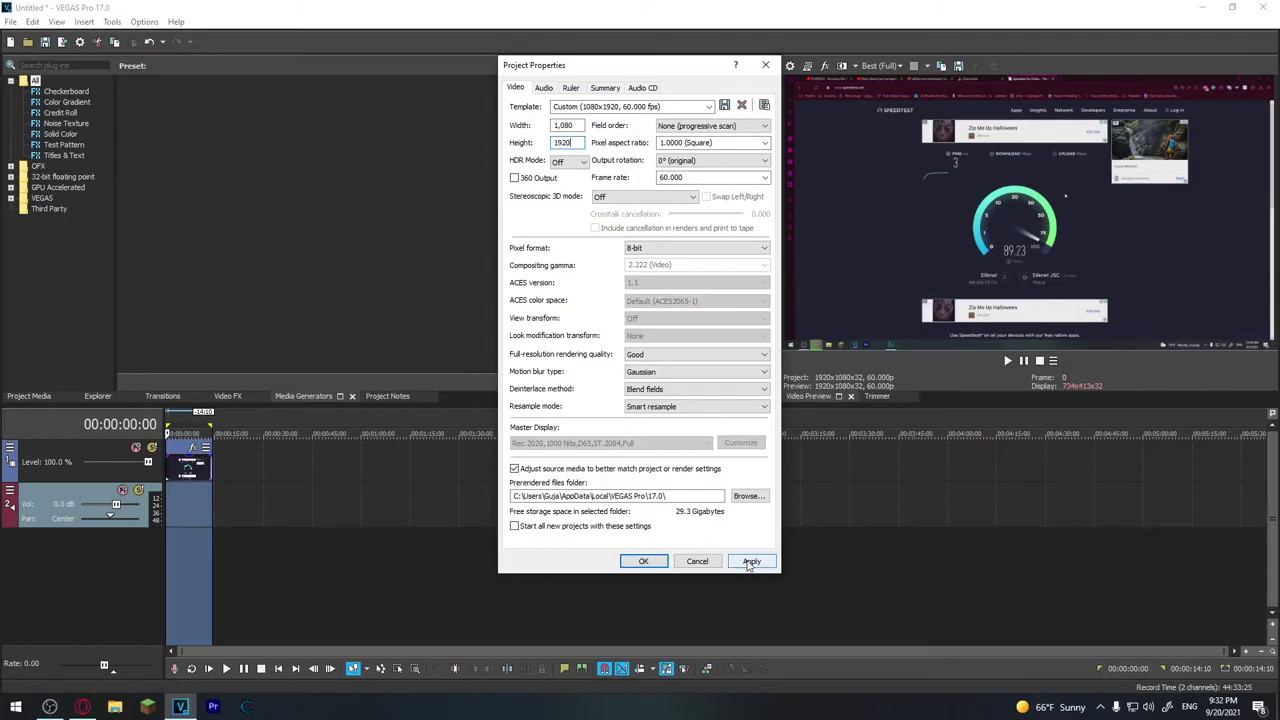
click(882, 719)
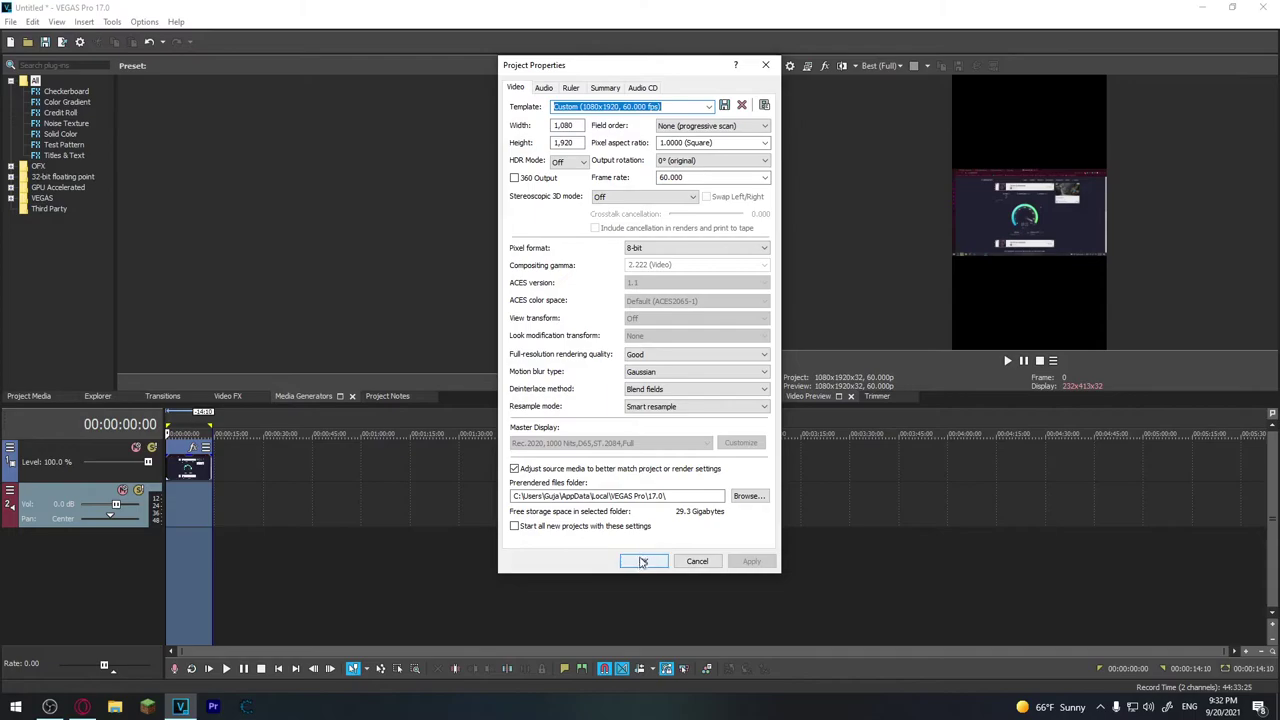
click(694, 719)
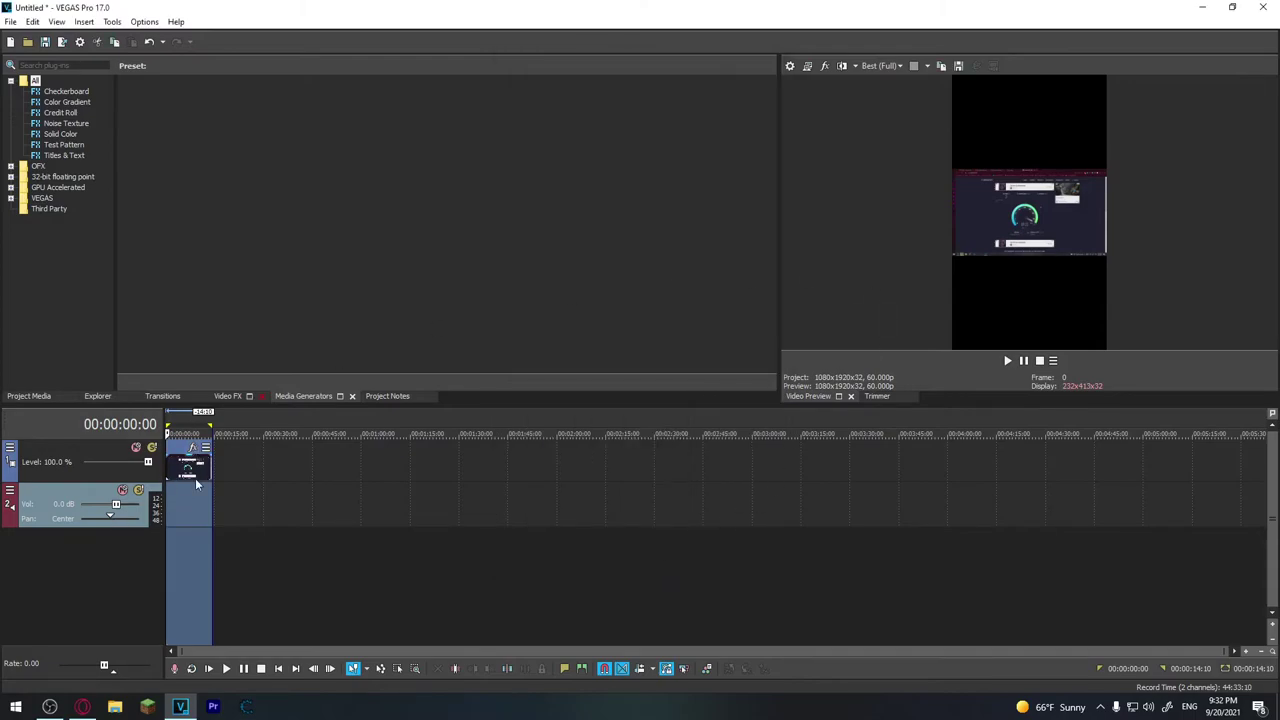
- Narrow the clip's Pan/Crop frame to a centred vertical area about 610 wide and 1,080 high
scroll(232, 490, up, 5)
click(398, 448)
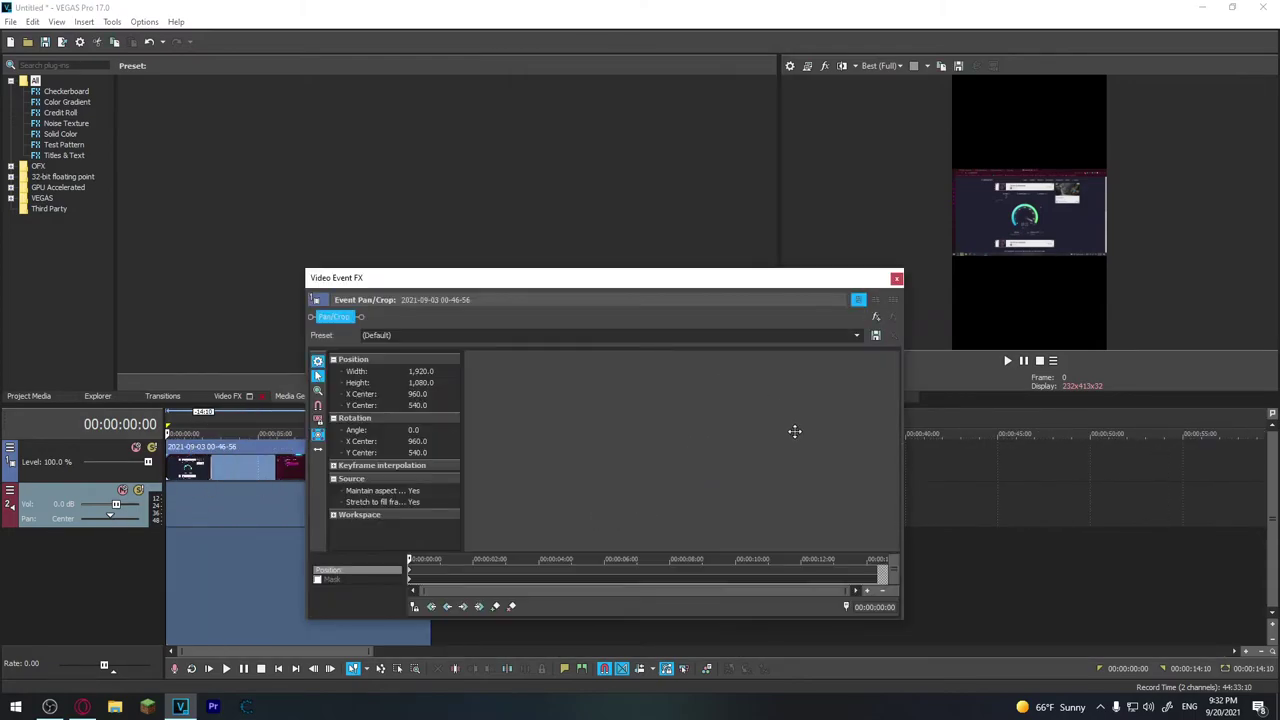
drag(843, 451, 734, 450)
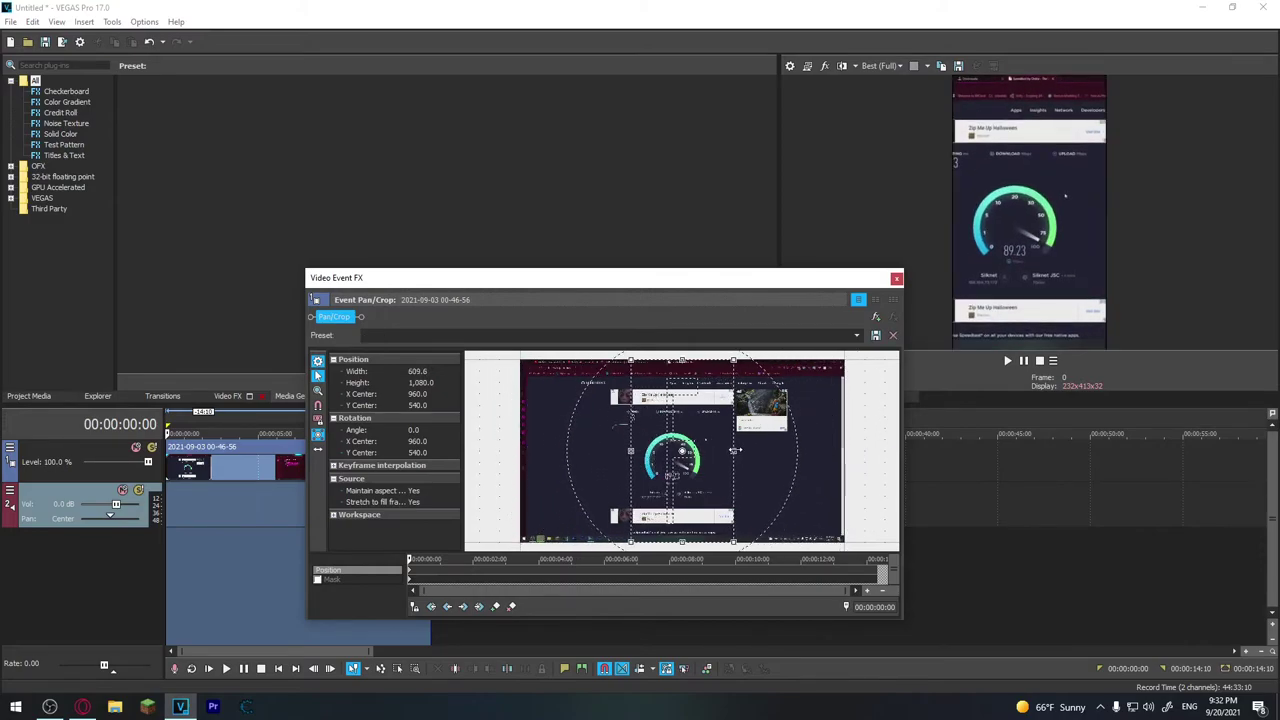
click(896, 278)
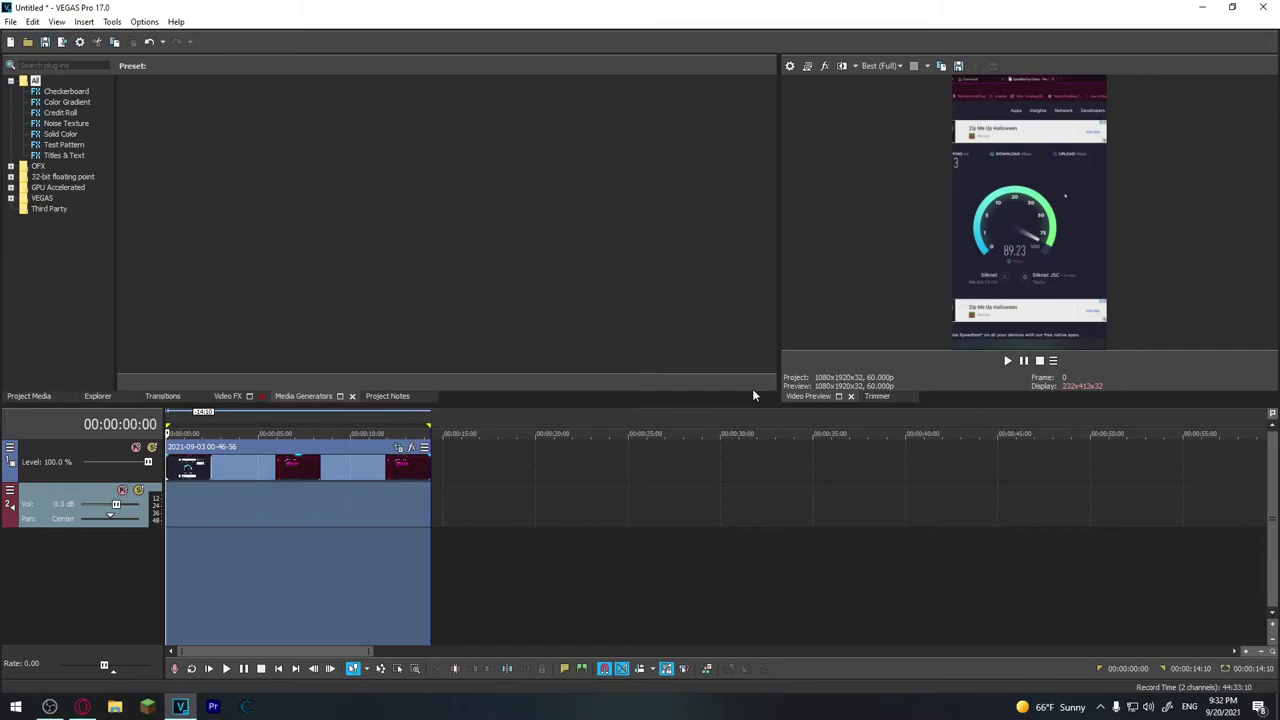
- Choose the MAGIX AVC/AAC MP4 render format with the Internet HD 1080p 25 fps template
click(10, 21)
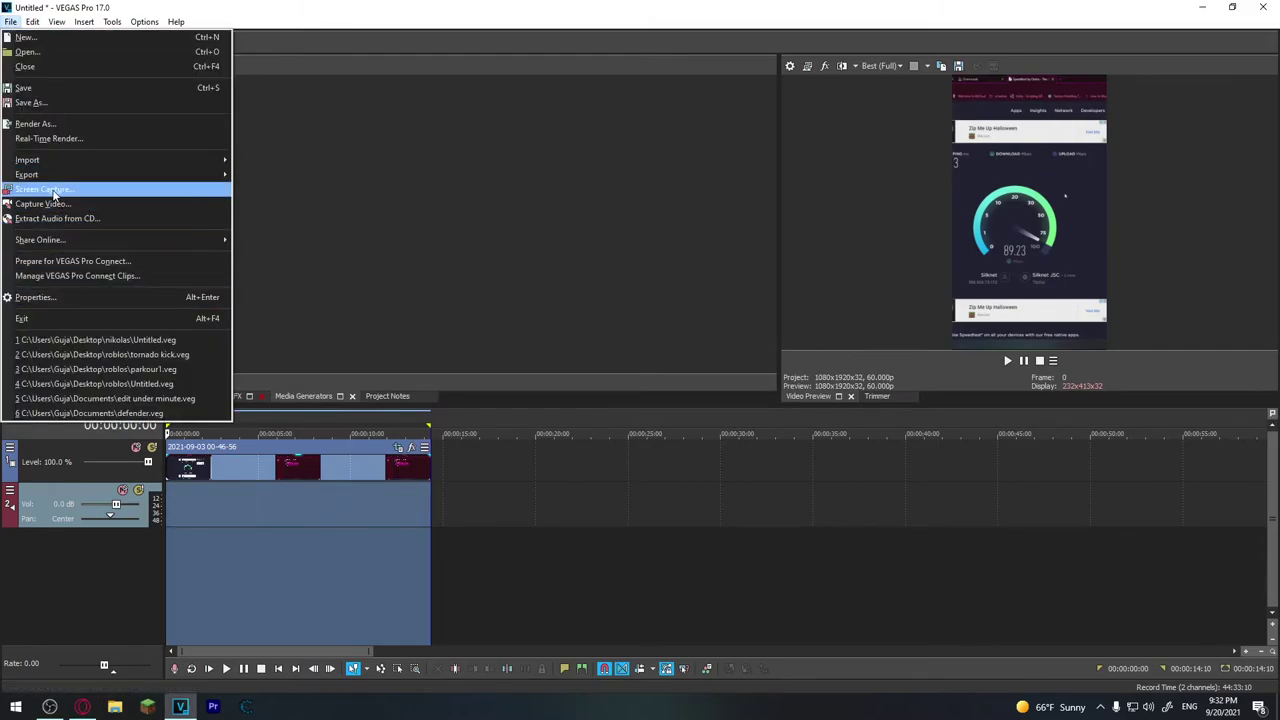
click(38, 124)
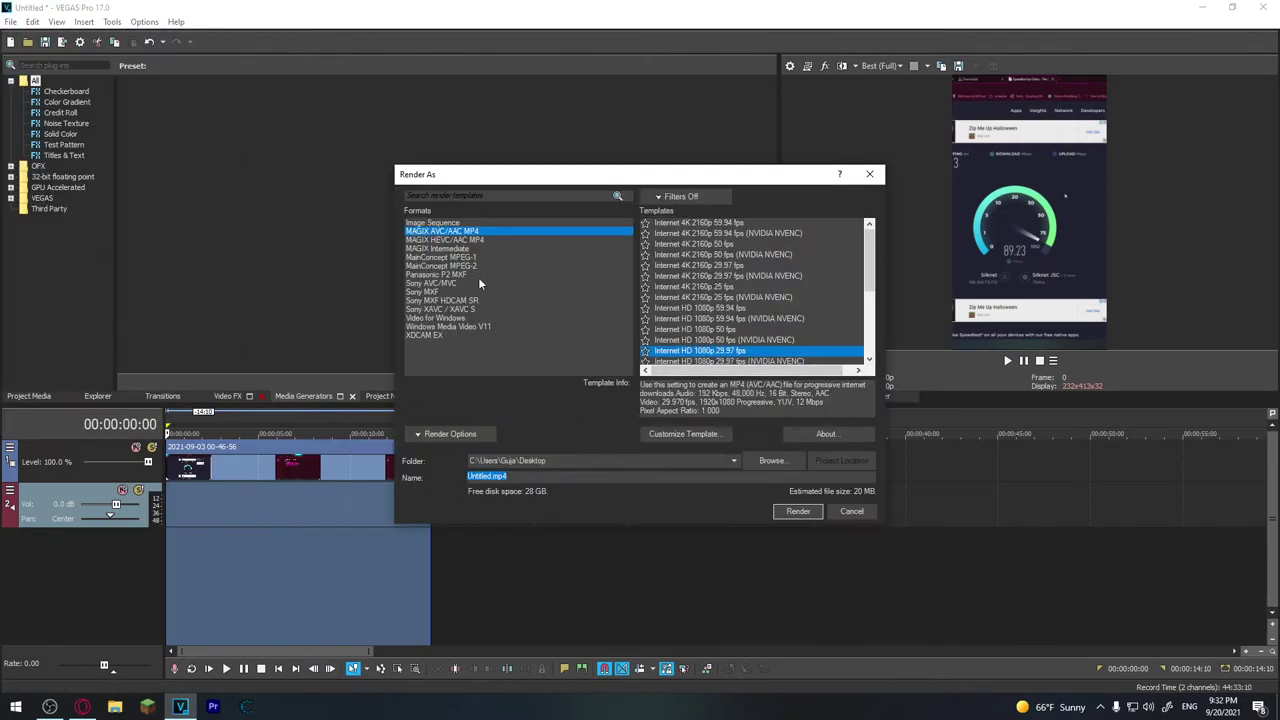
click(452, 233)
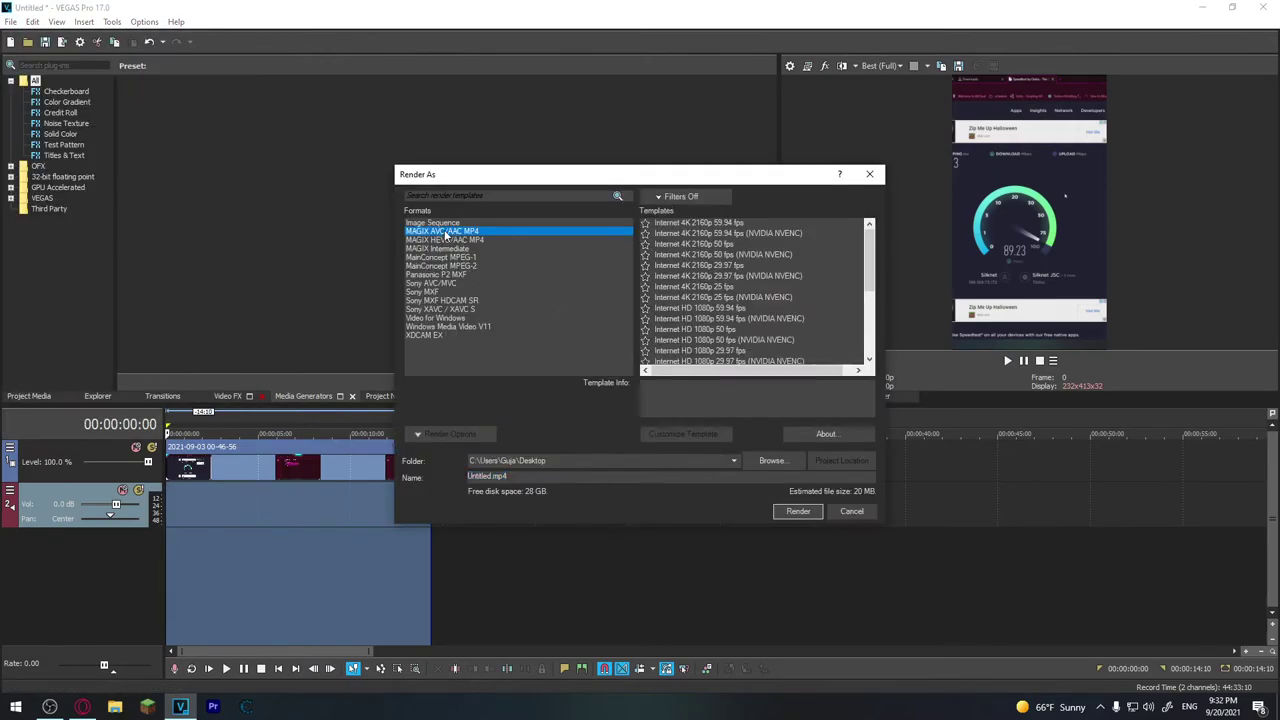
scroll(734, 295, down, 5)
scroll(775, 313, up, 3)
click(700, 297)
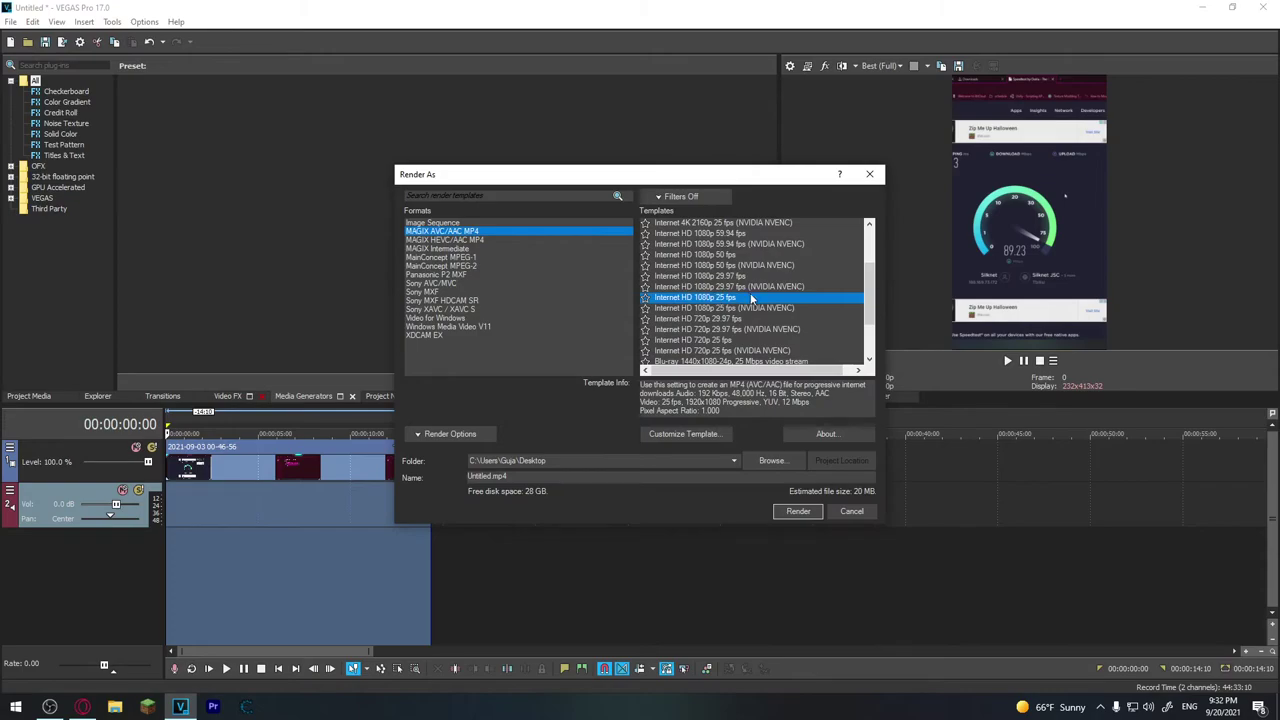
- Customize the selected render template with a frame rate of 60
click(710, 433)
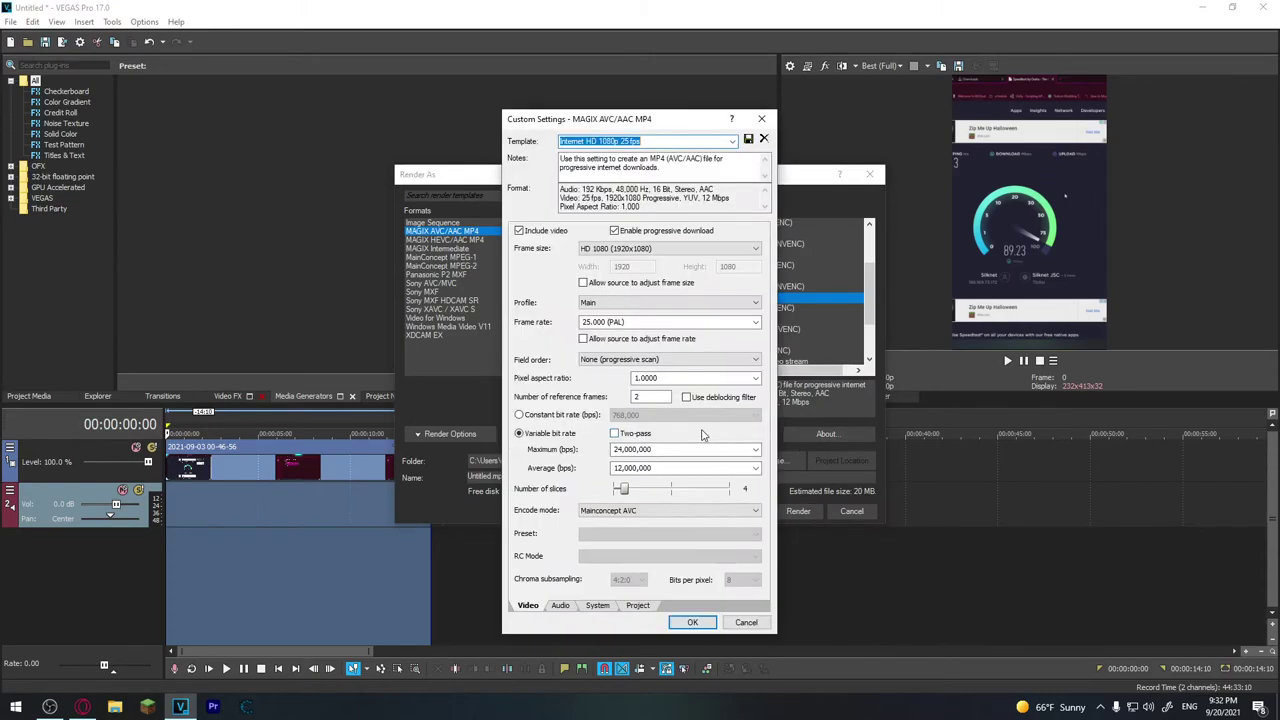
drag(628, 118, 354, 119)
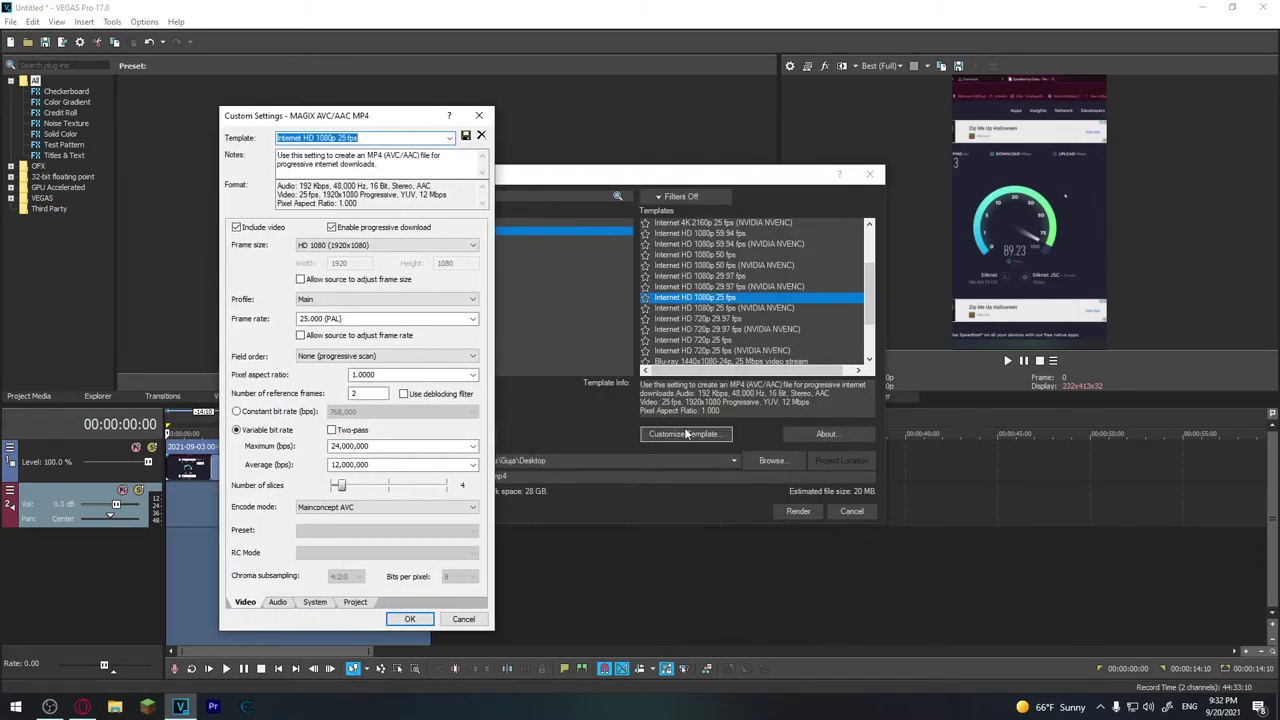
click(385, 318)
text(60)
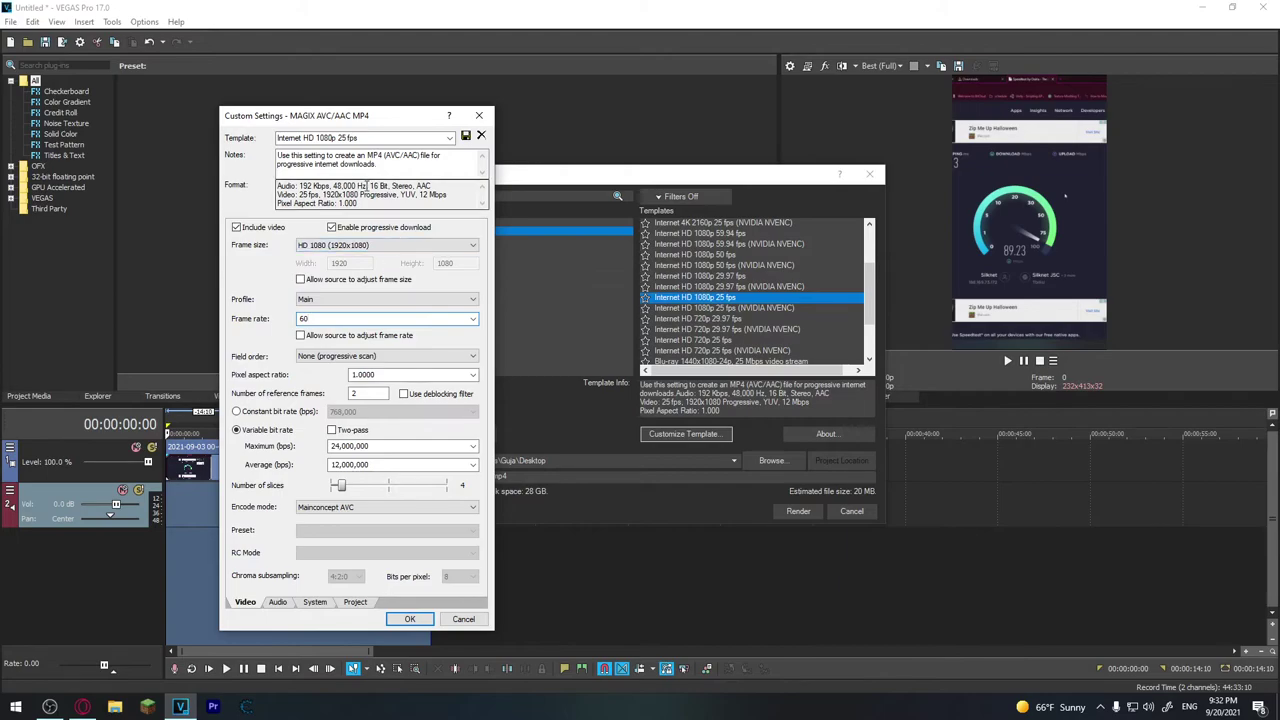
drag(331, 118, 502, 263)
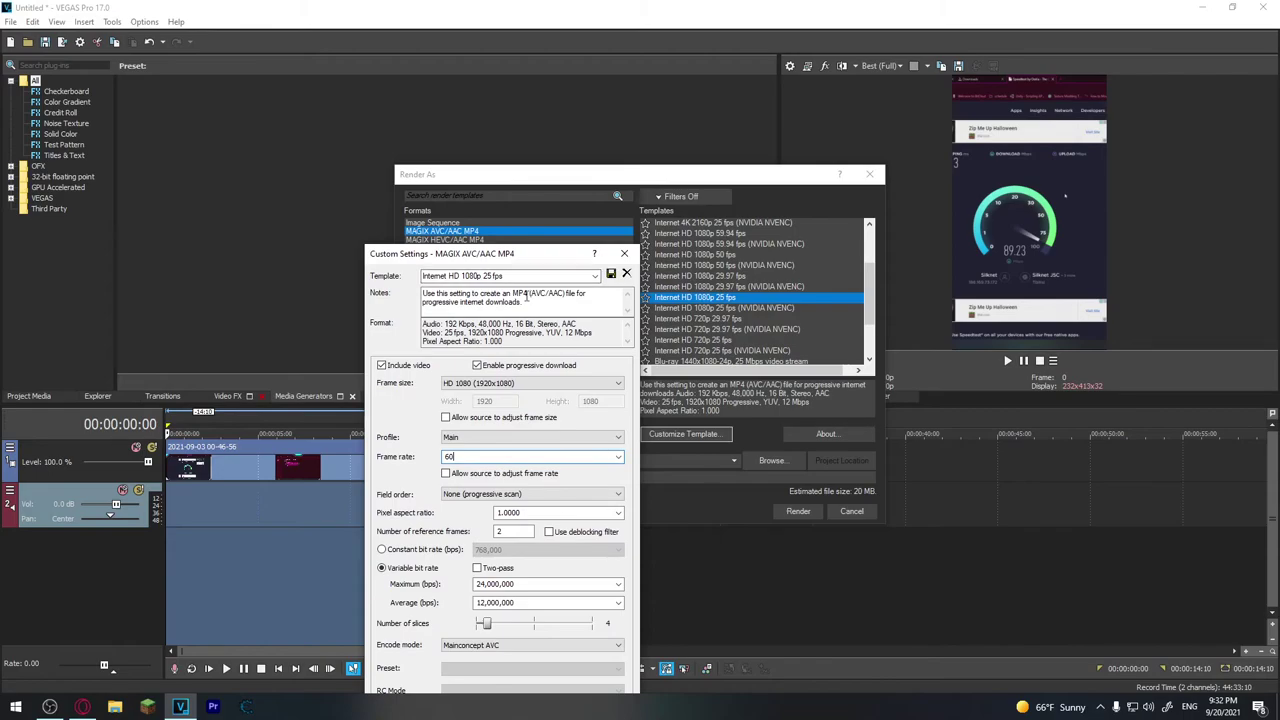
- Give the render template a custom frame size of 1080 wide by 1920 high and accept the custom settings
click(500, 384)
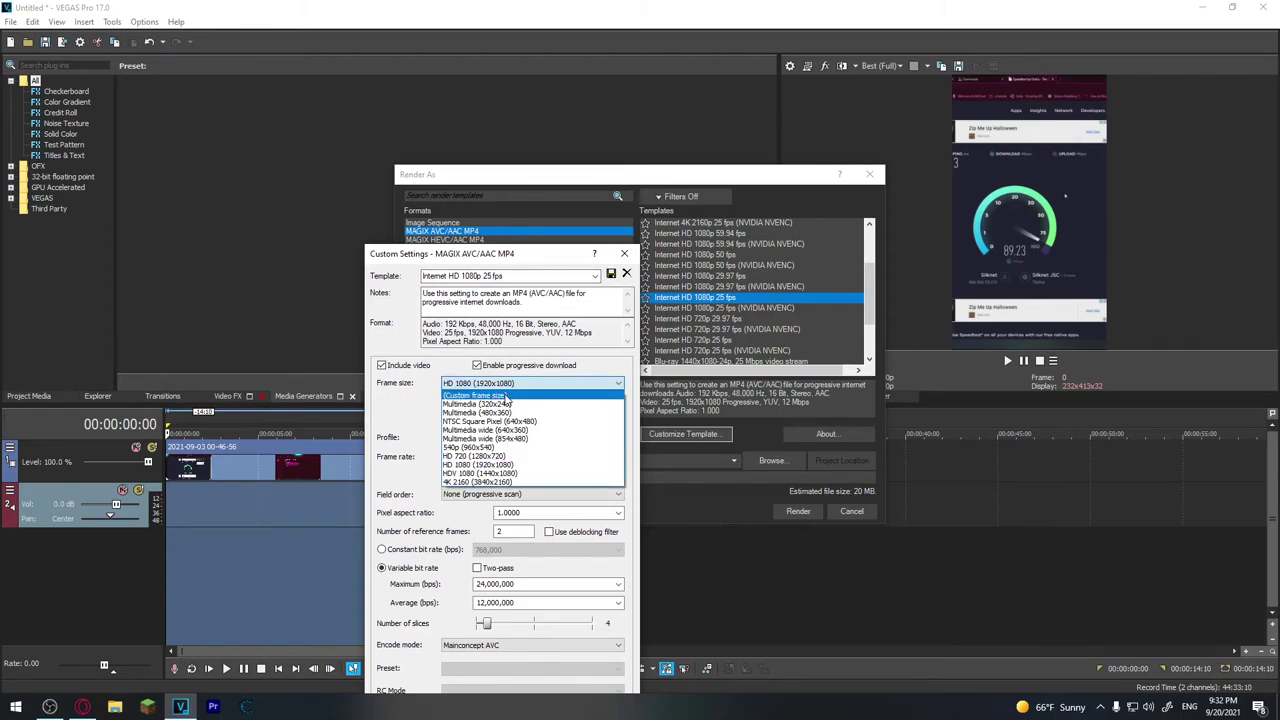
click(518, 398)
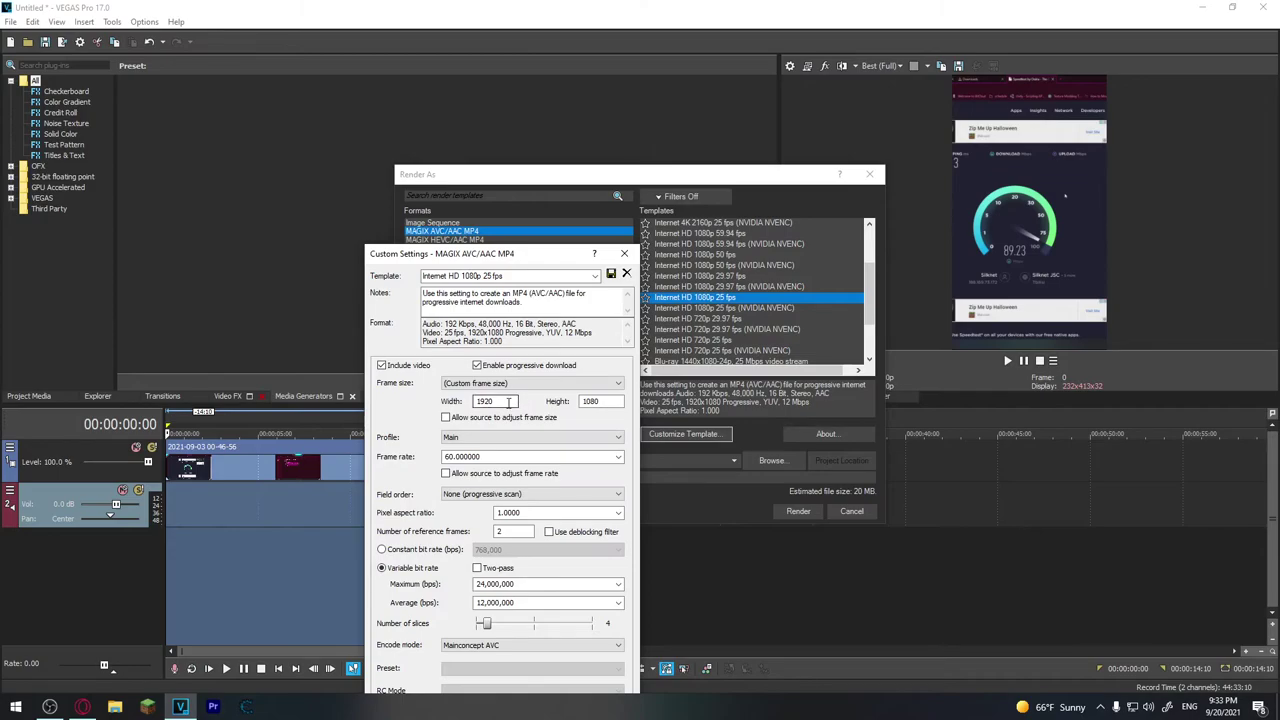
text(48)
key(Tab)
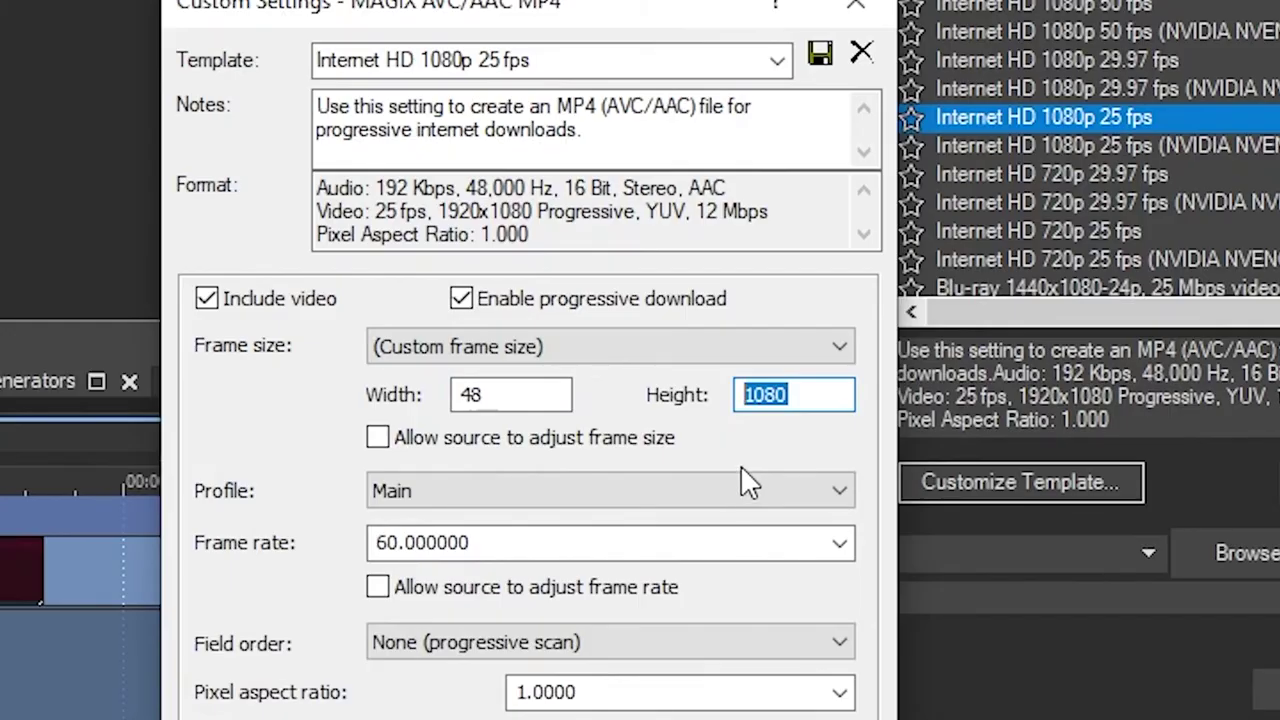
text(1920)
double_click(557, 397)
text(1080)
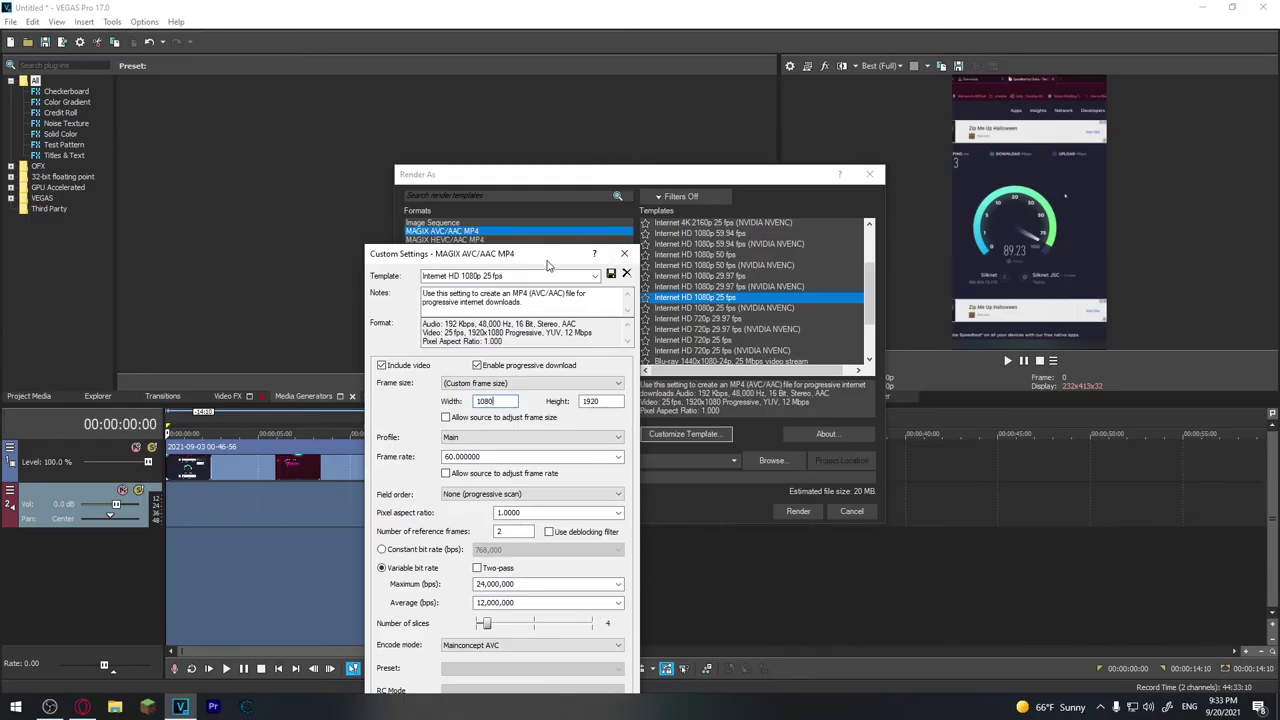
drag(548, 265, 548, 91)
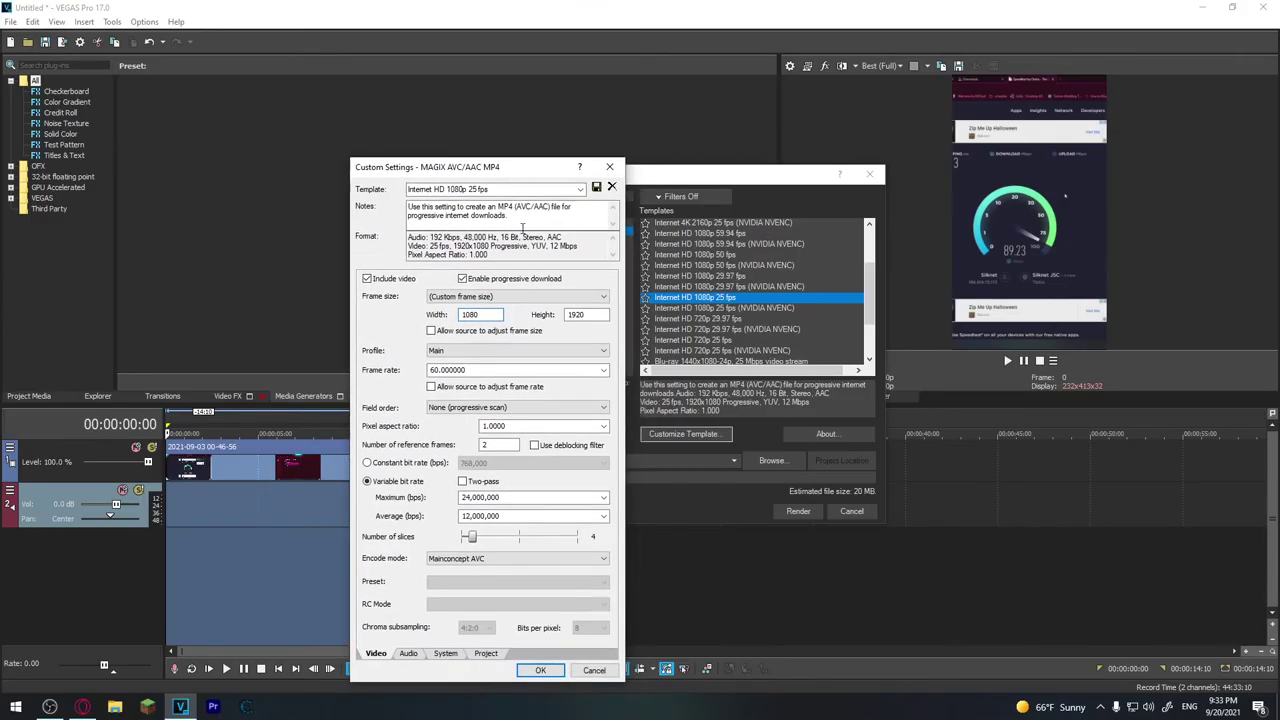
click(541, 673)
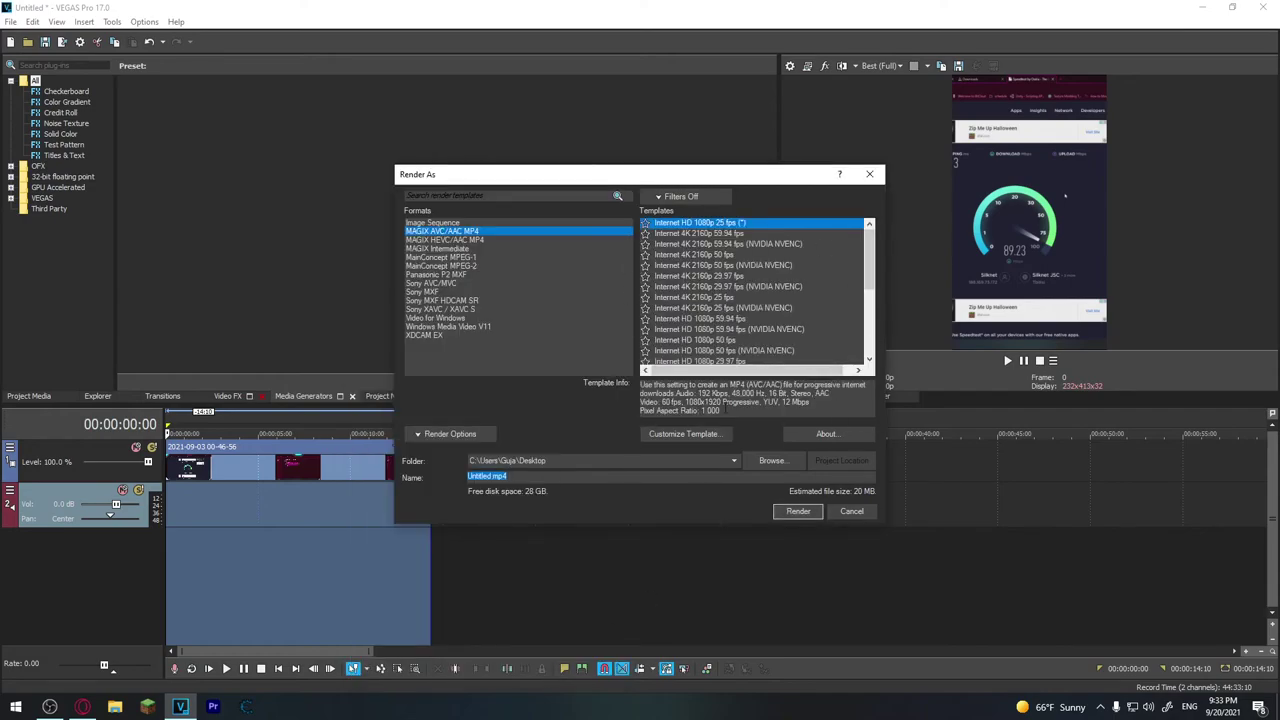
- Render the video to the Desktop as Untitled.mp4 with the customized Internet HD 1080p 25 fps template
click(710, 224)
click(798, 512)
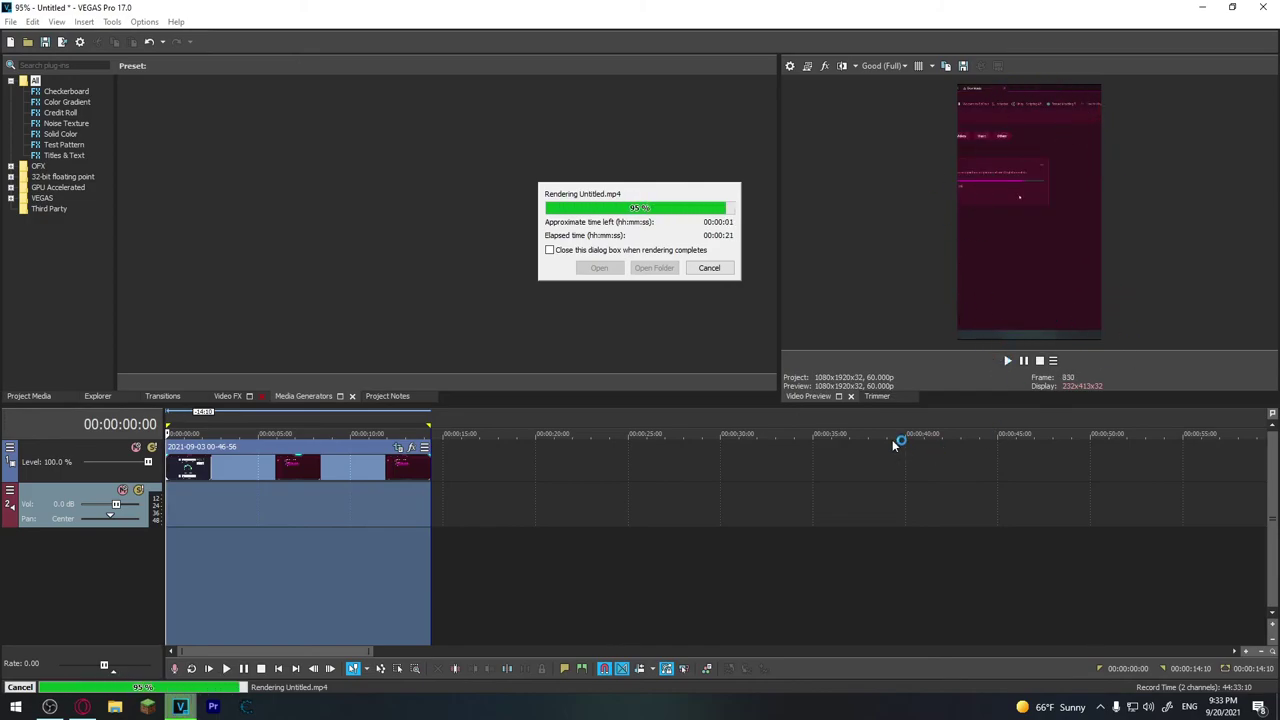
- Play the rendered Untitled.mp4 from the desktop to check its vertical picture, and return to VEGAS Pro
click(1202, 7)
double_click(335, 218)
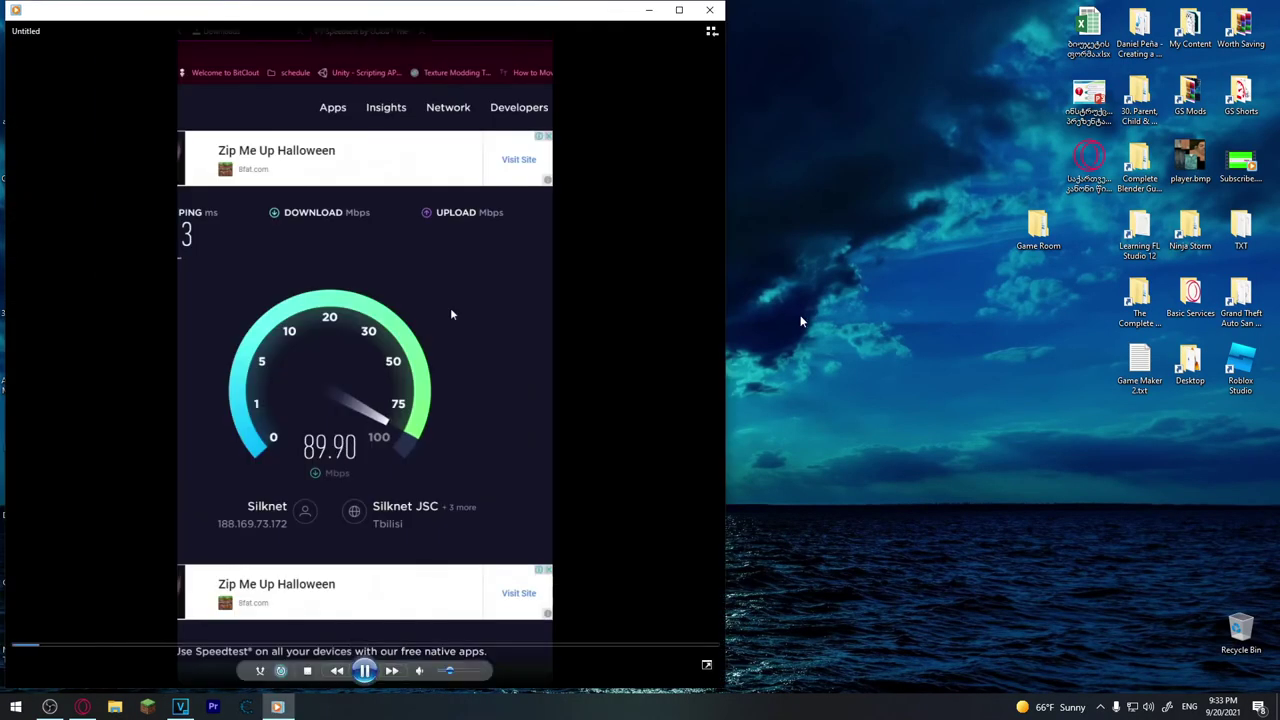
drag(335, 310, 435, 322)
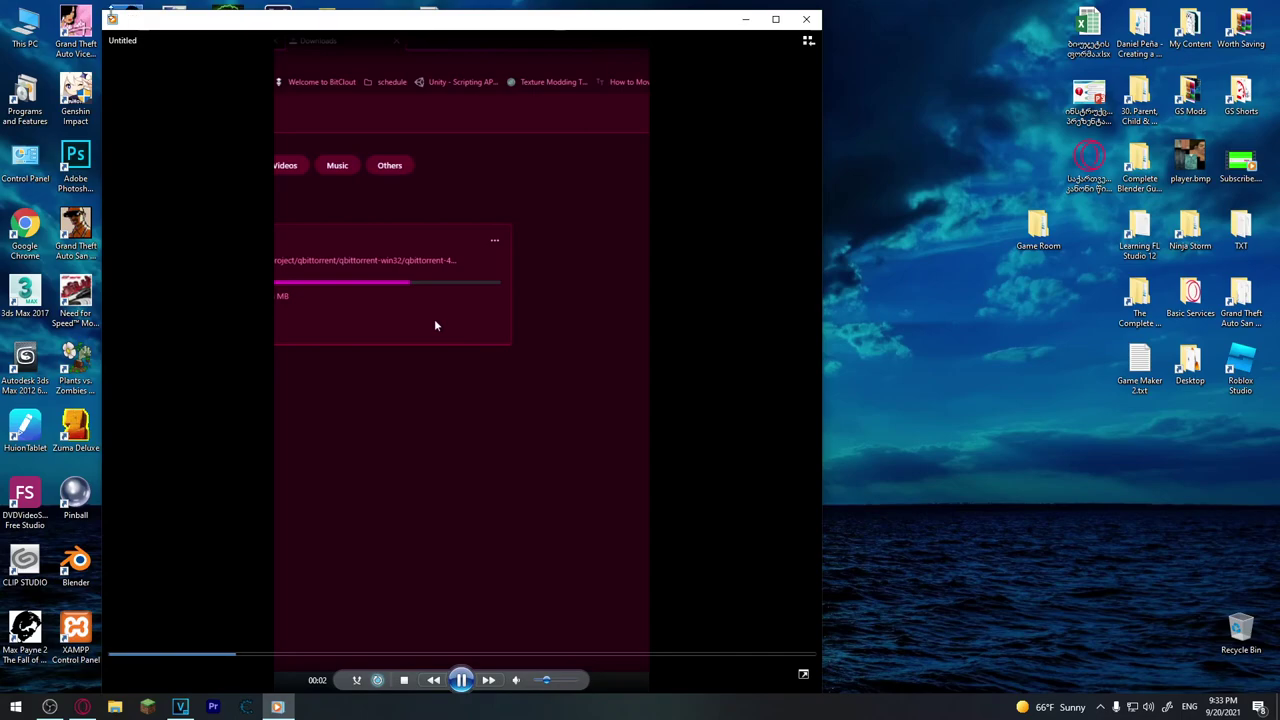
drag(99, 11, 503, 137)
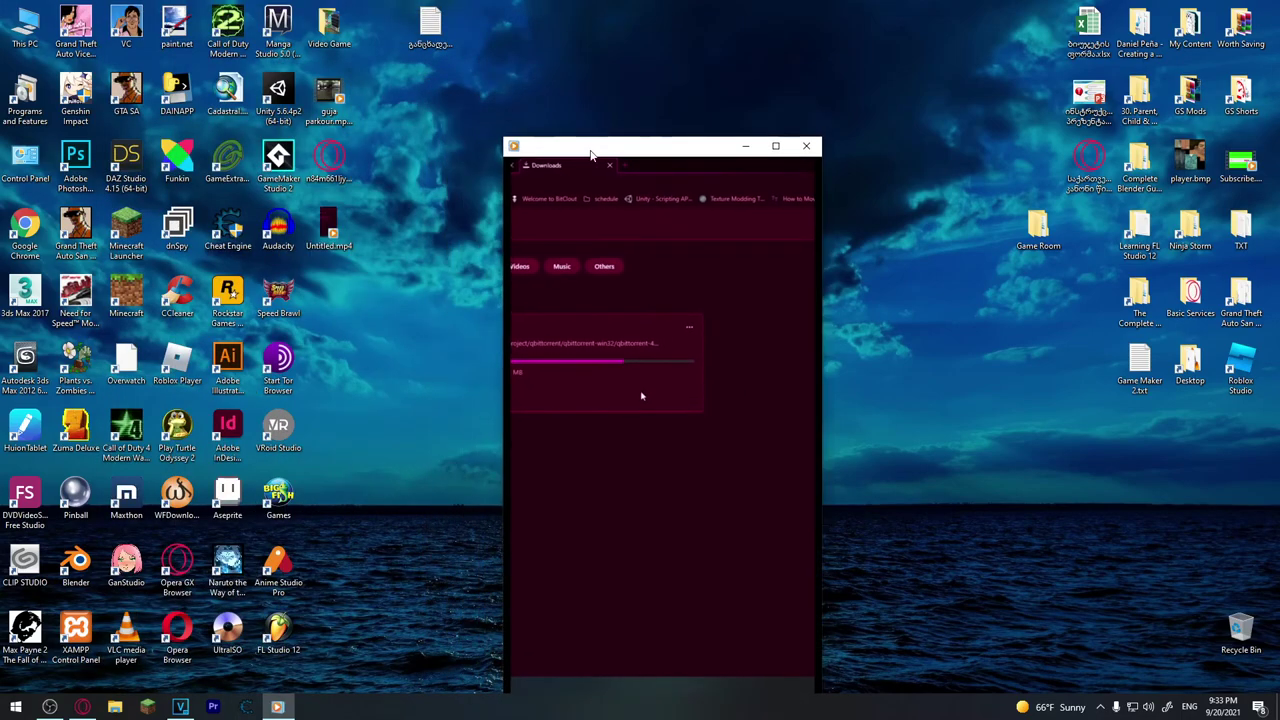
drag(577, 152, 597, 66)
click(824, 65)
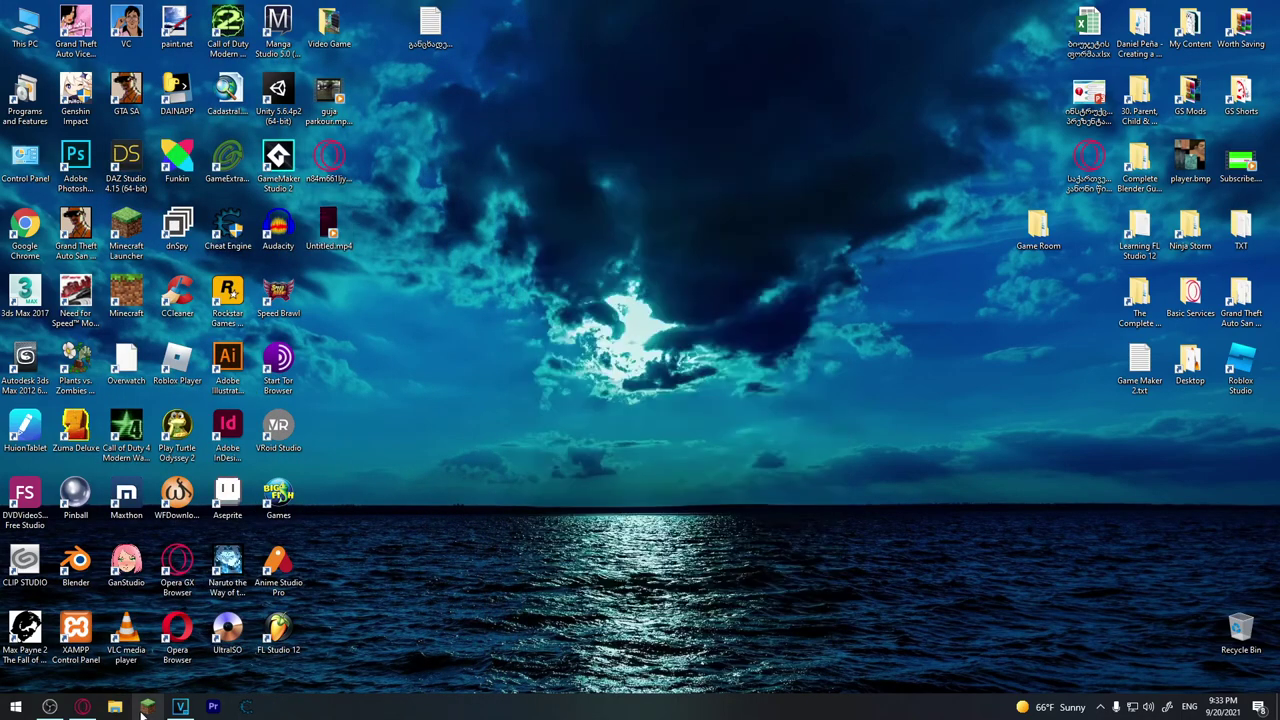
click(180, 706)
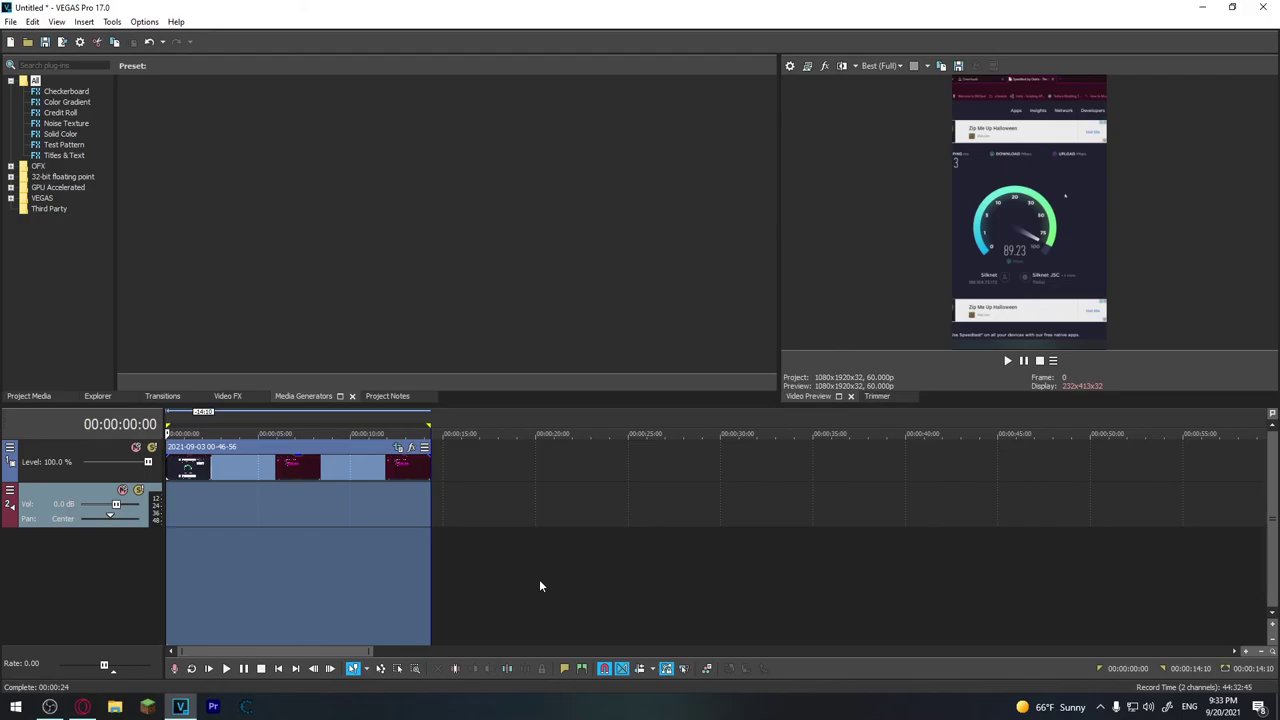